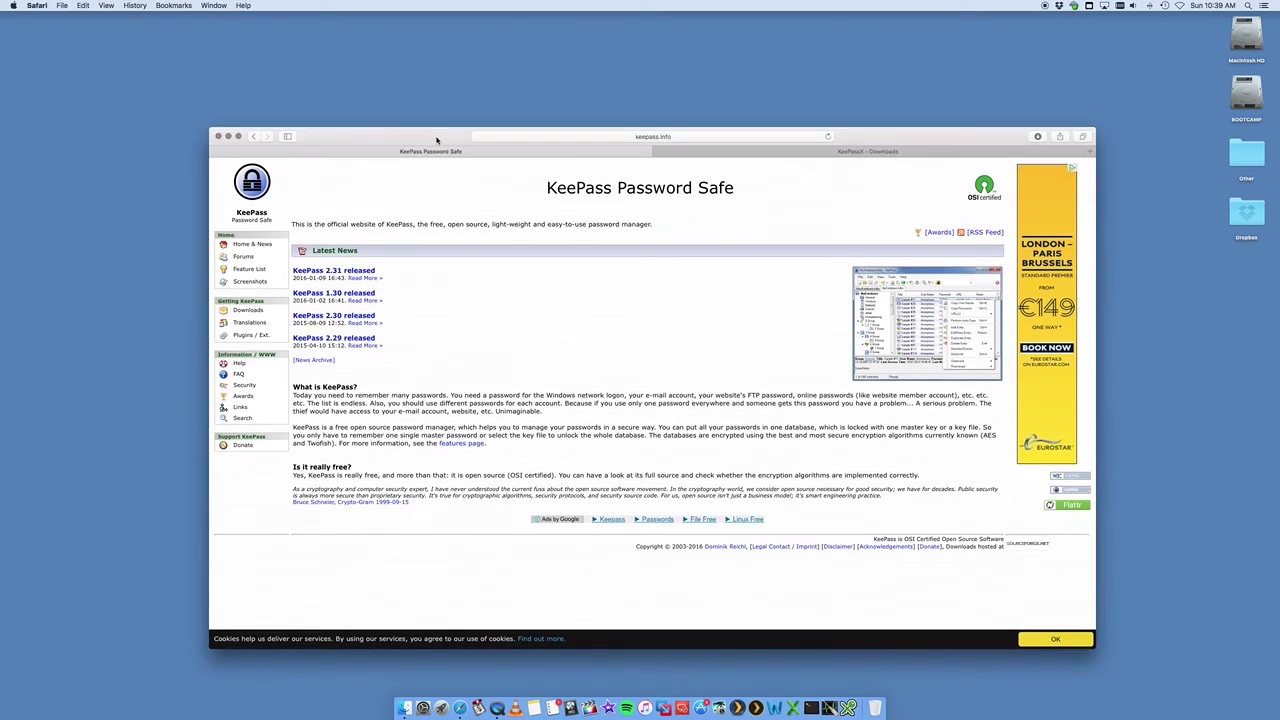
- Bring the Safari window forward and highlight 'KeePass' in the keepass.info page title
left_click_drag(433, 143, 433, 136)
left_click_drag(547, 184, 611, 184)
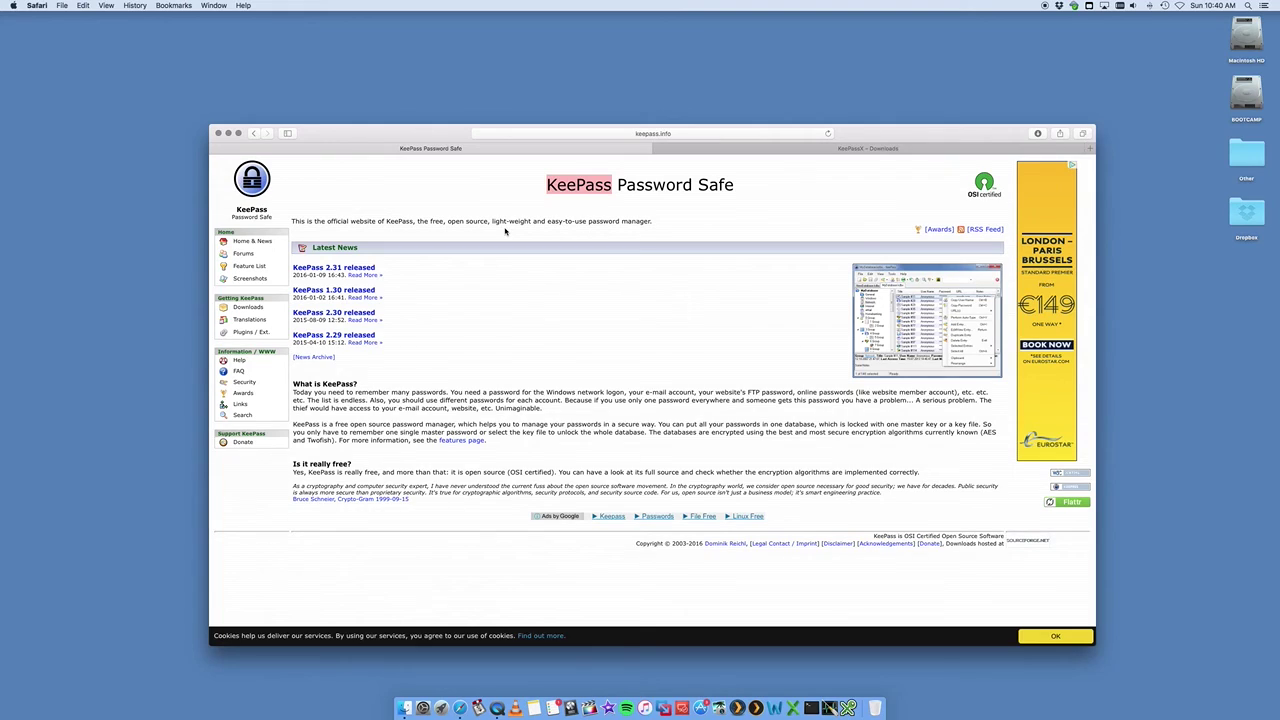
- Open the KeePass Downloads page, then switch to the KeePassX Downloads tab listing Mac OS X bundle v2.0.2
left_click_drag(428, 135, 418, 130)
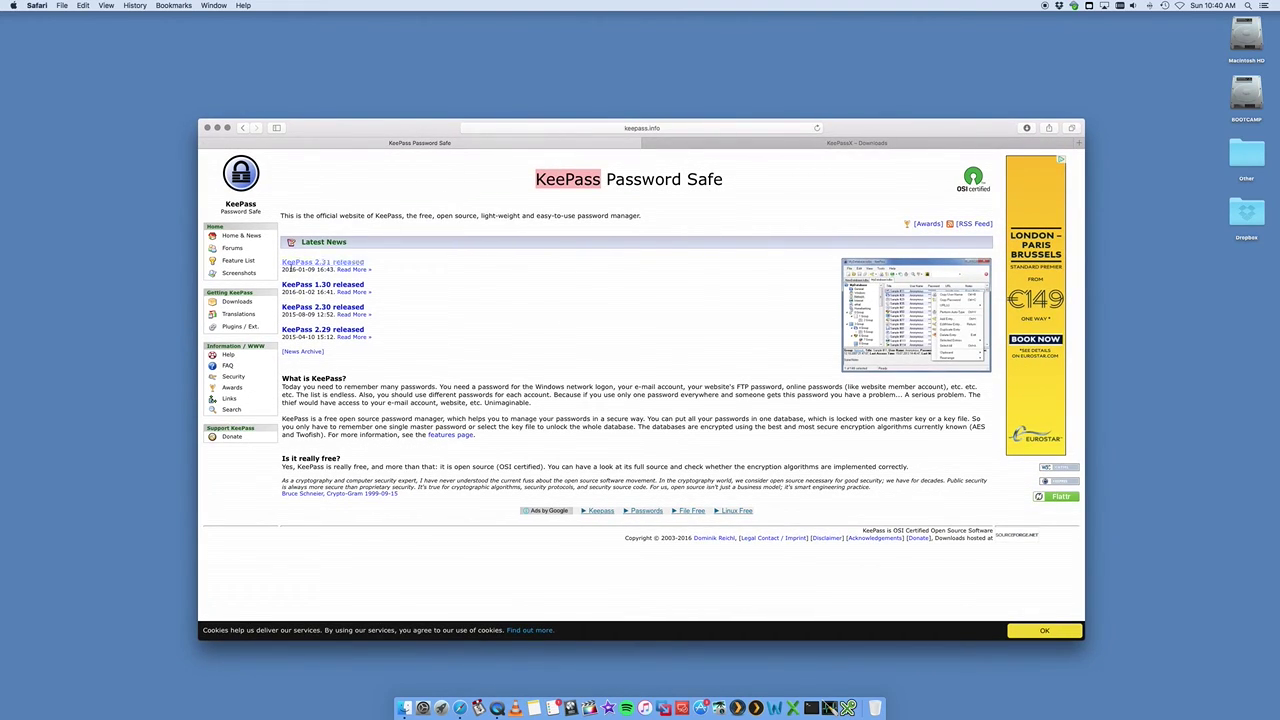
left_click(231, 304)
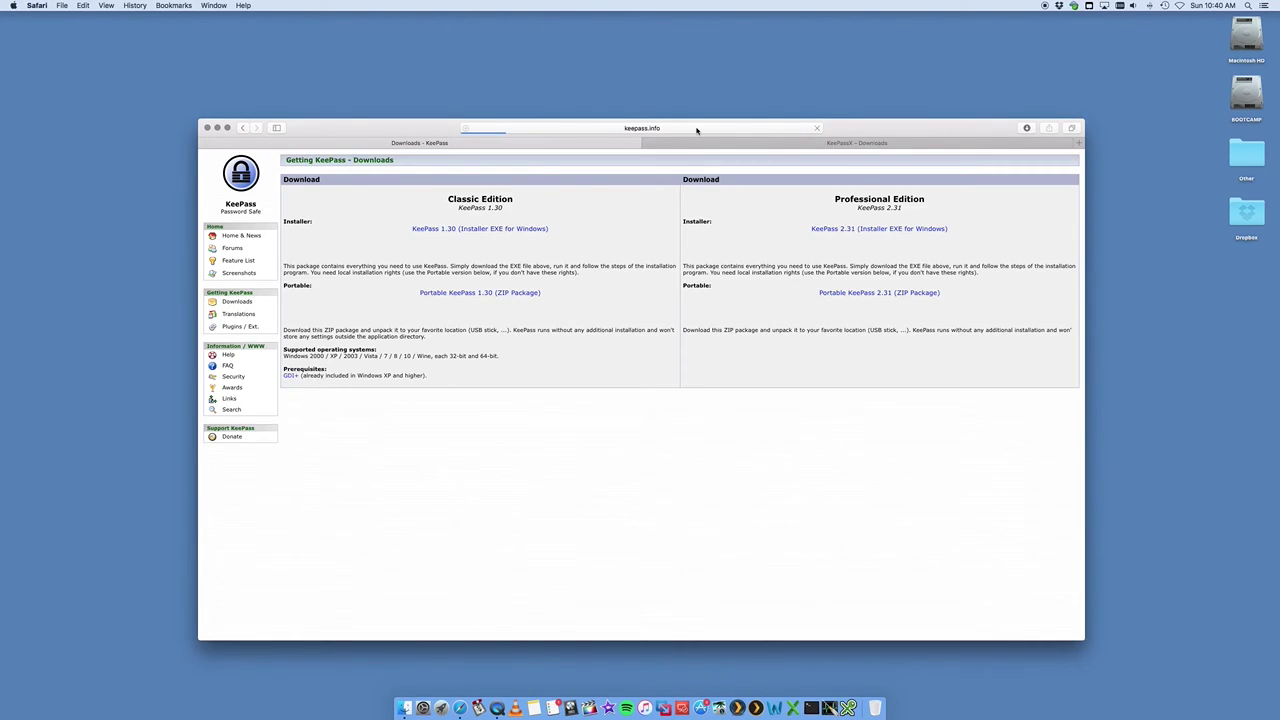
left_click(688, 128)
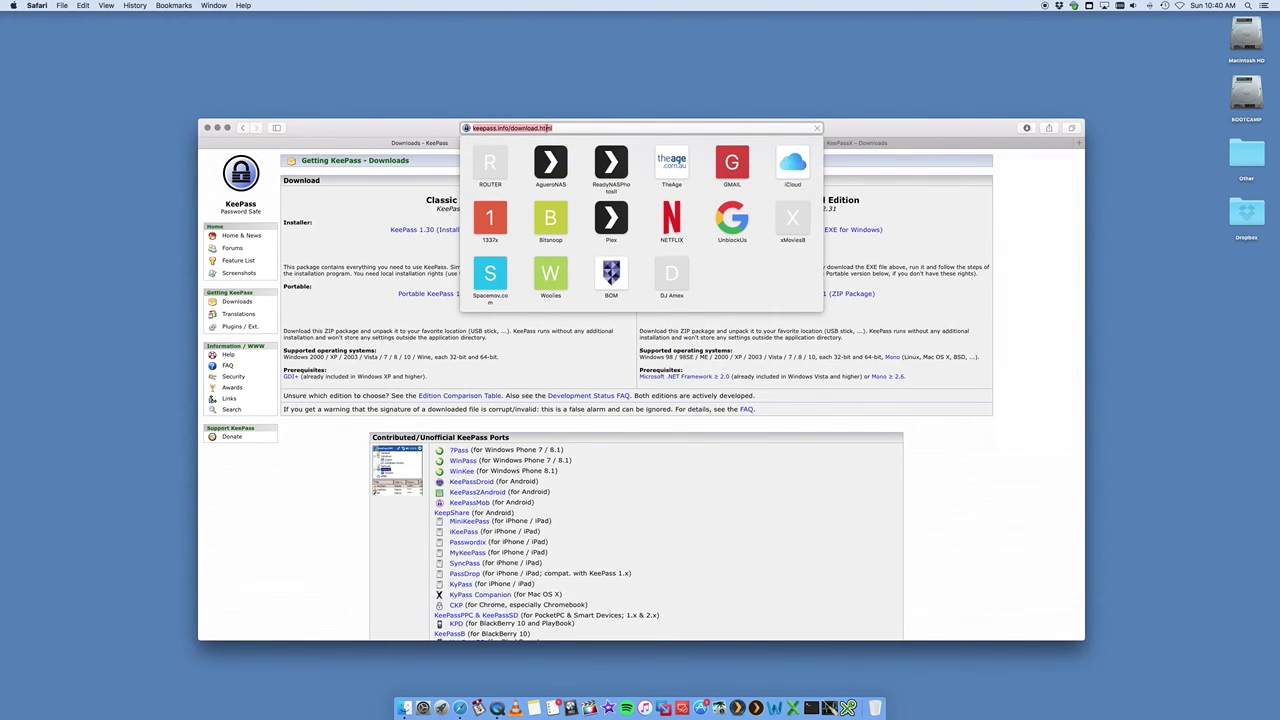
key("Escape")
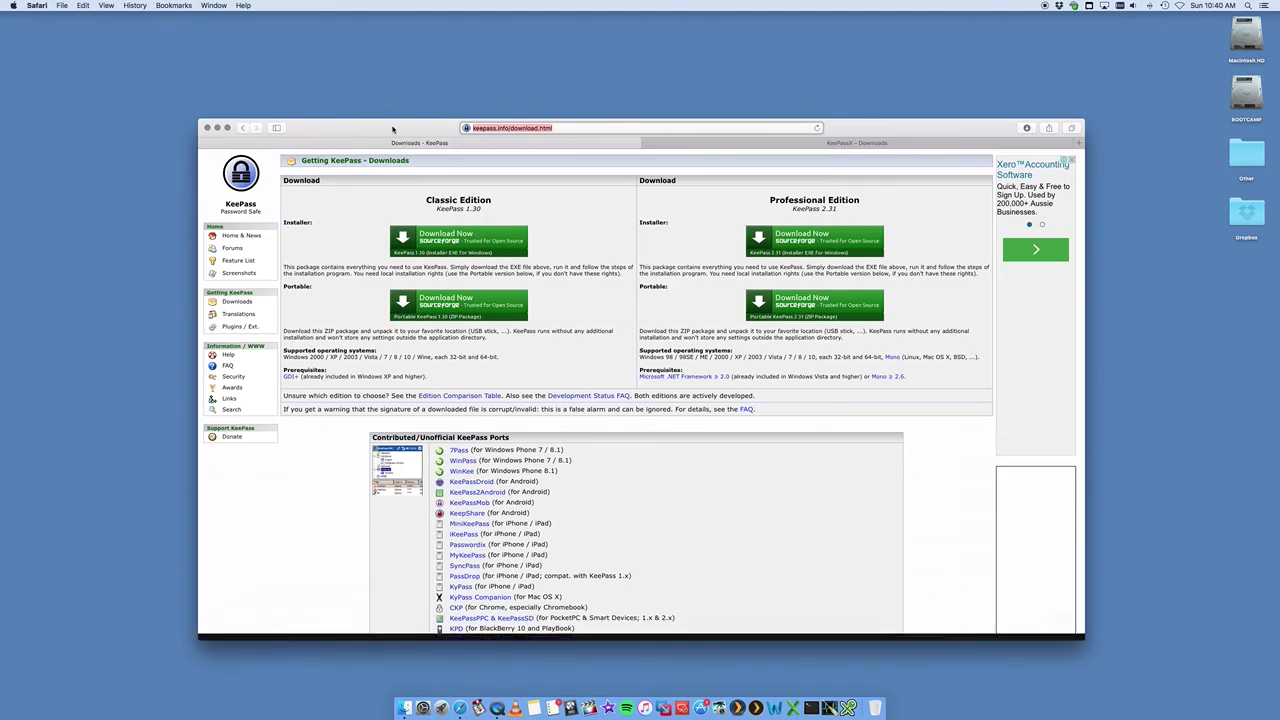
scroll(546, 272, "down", 5)
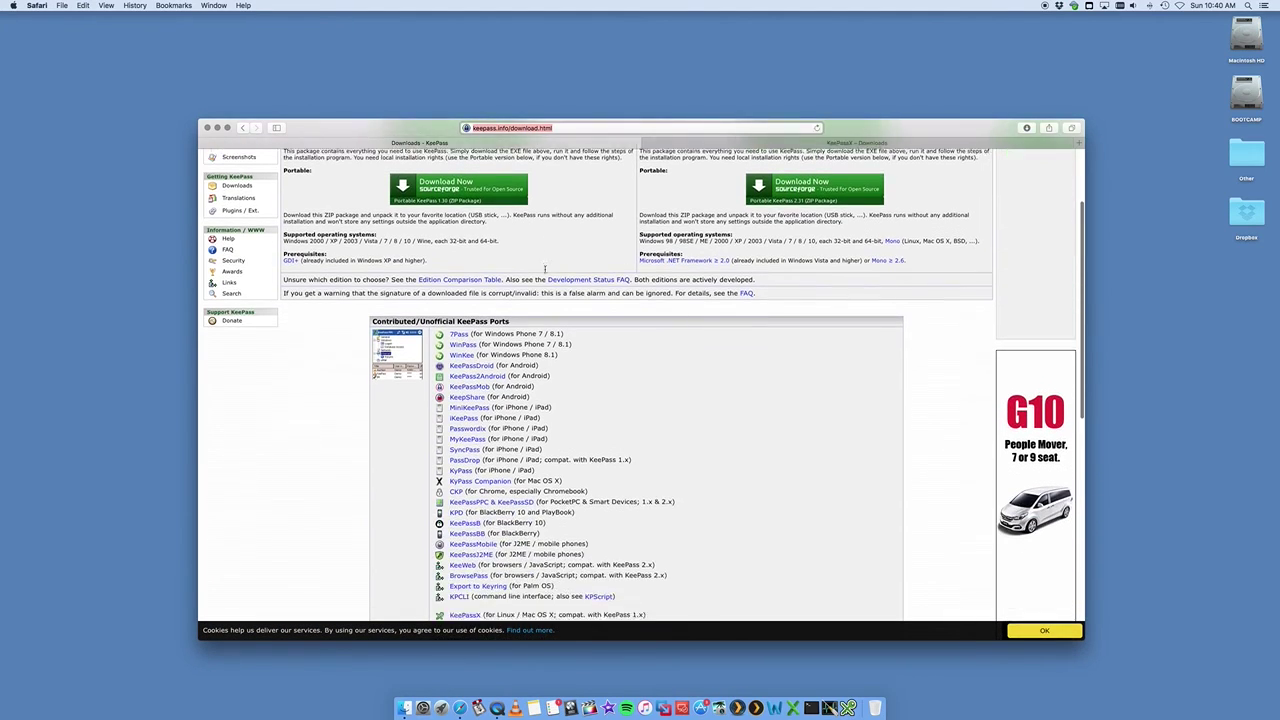
scroll(548, 272, "up", 5)
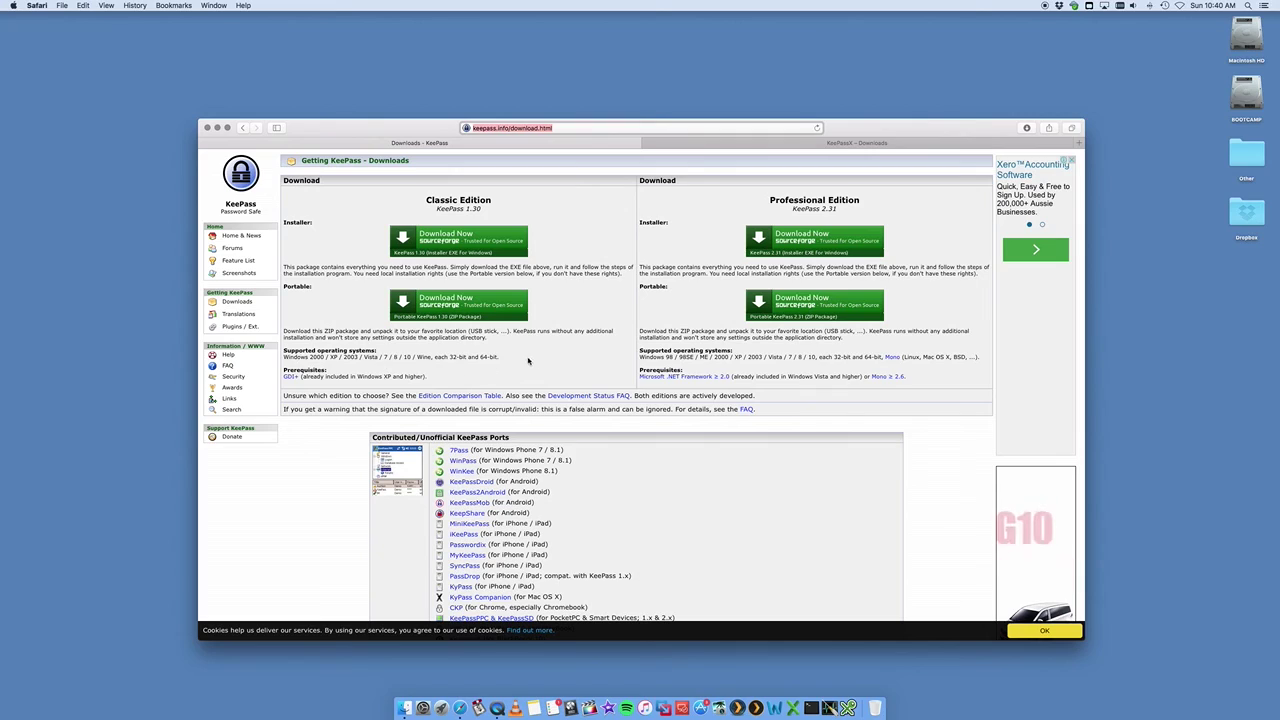
left_click(730, 145)
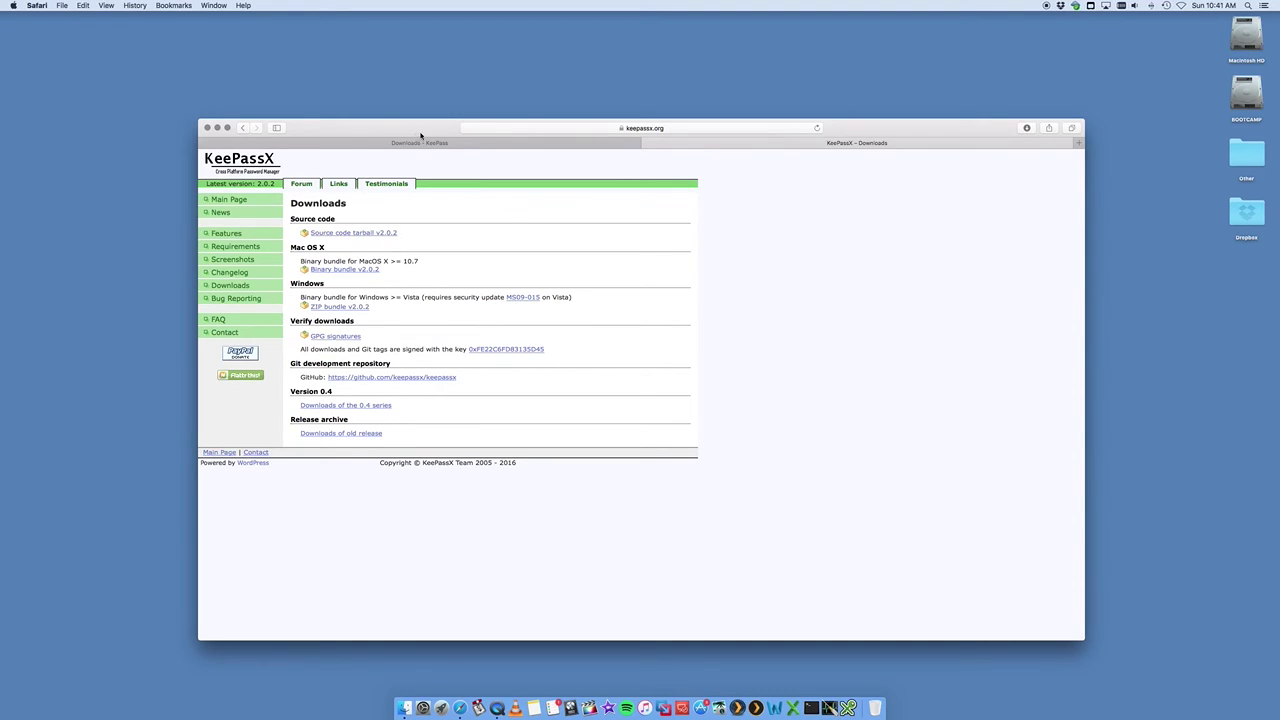
- Launch KeePassX from the Dock and position its window over the browser
left_click_drag(423, 130, 419, 120)
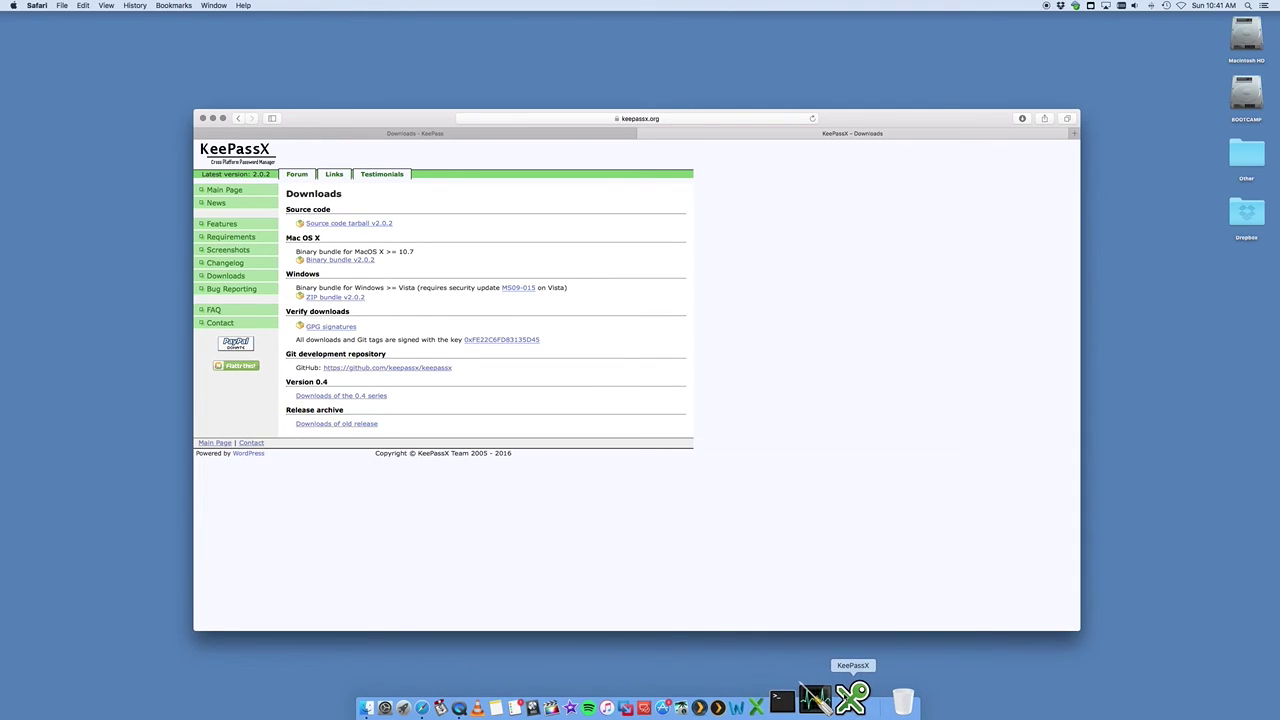
left_click(852, 692)
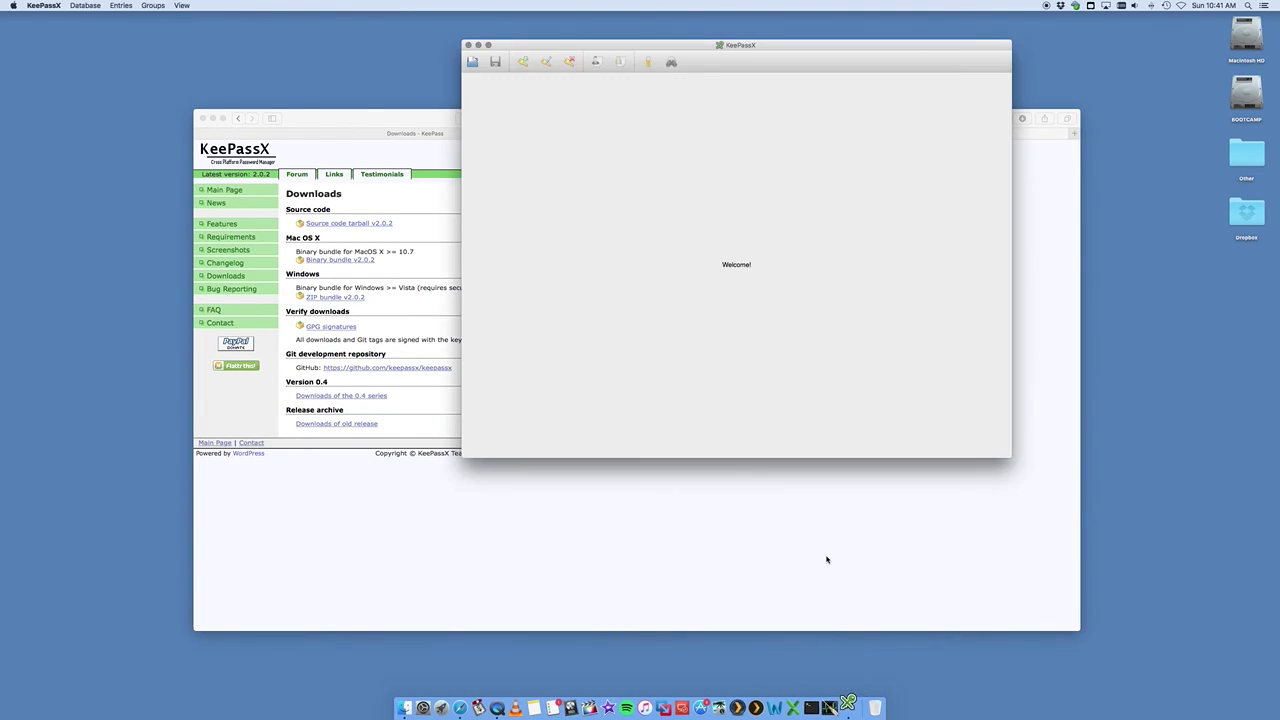
left_click_drag(641, 50, 598, 67)
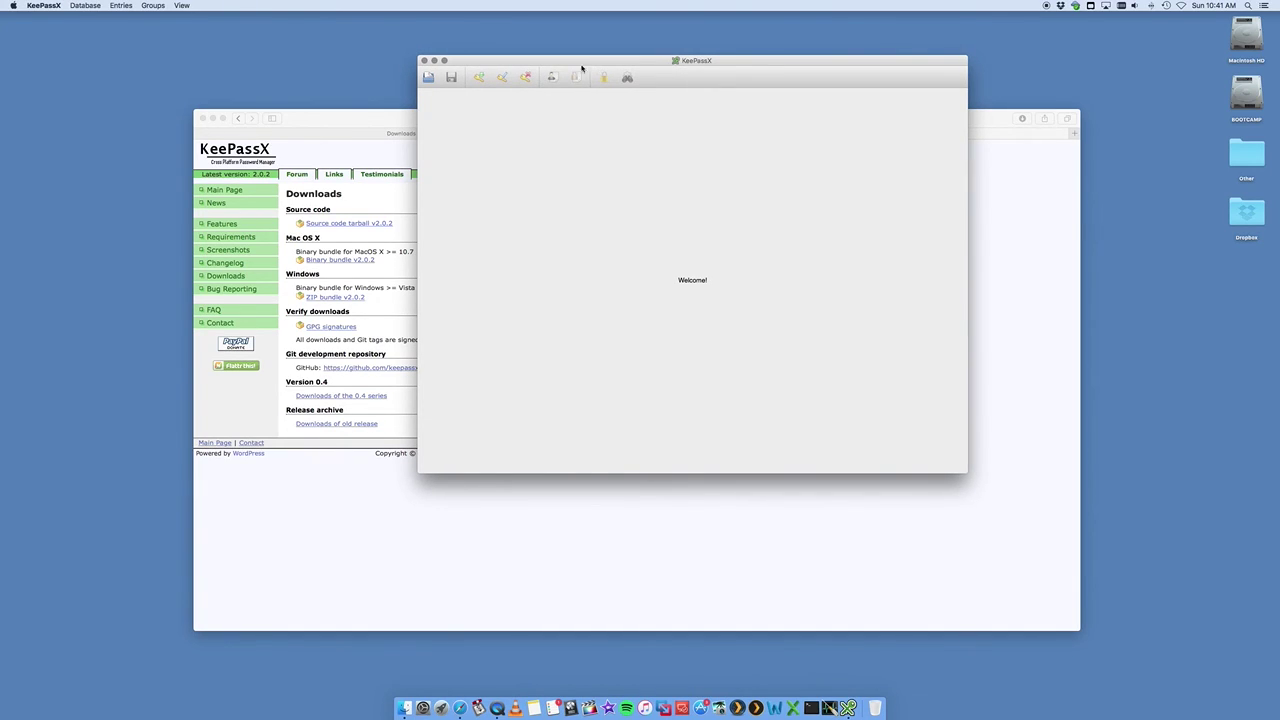
left_click_drag(558, 63, 523, 73)
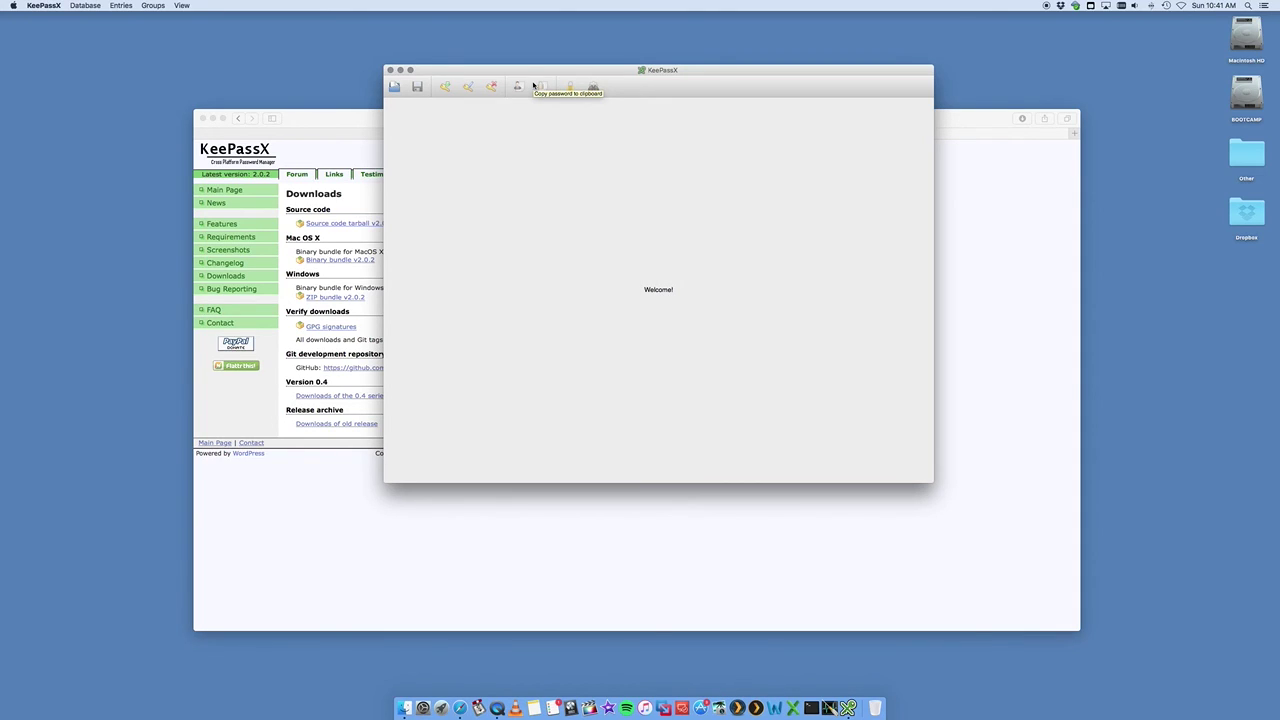
left_click_drag(540, 71, 538, 76)
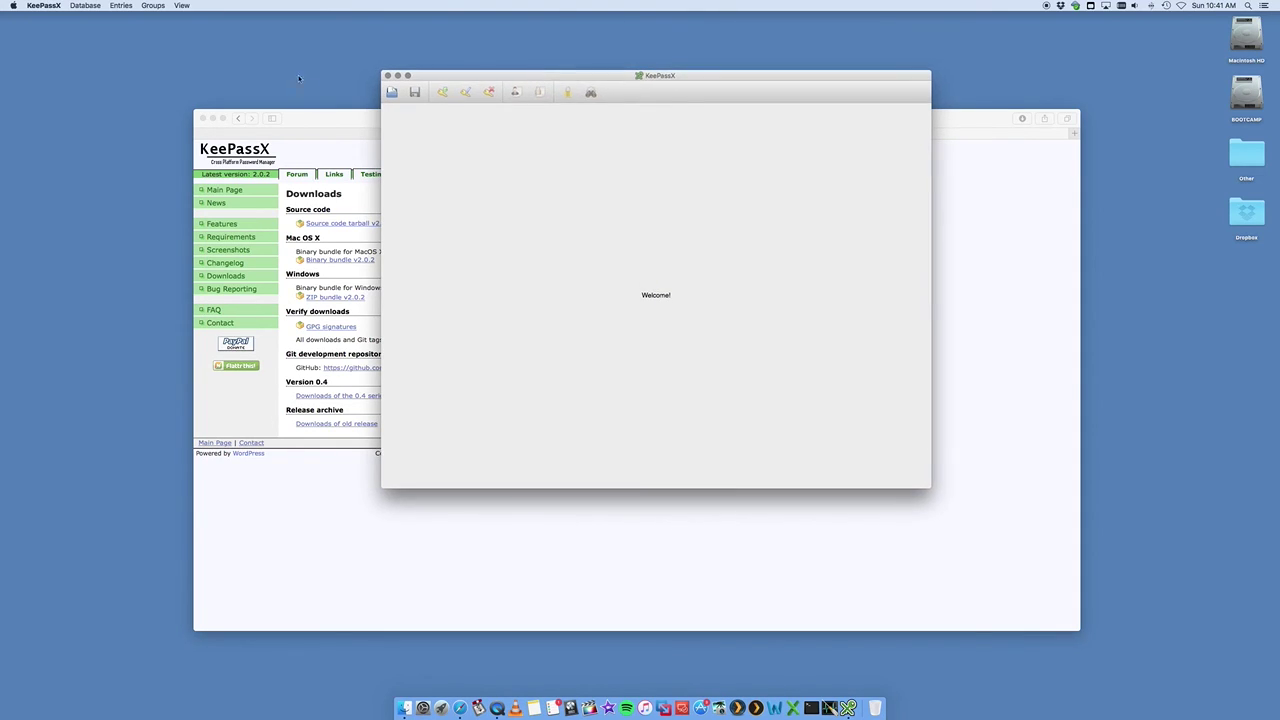
- Start a new database and enter the master password in both password fields
left_click(85, 5)
left_click(95, 17)
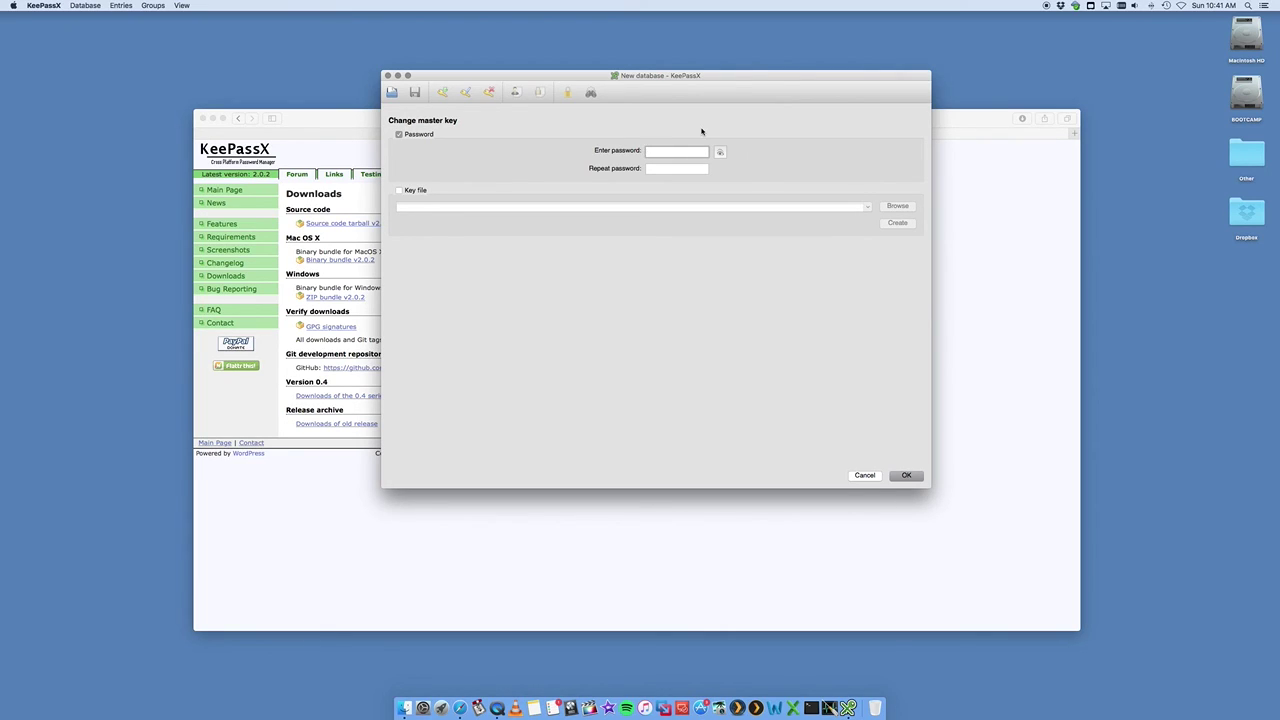
type("••••••••")
key("Tab")
type("••••••••")
- Enable a key file for the master key and begin creating a new key file
left_click(399, 191)
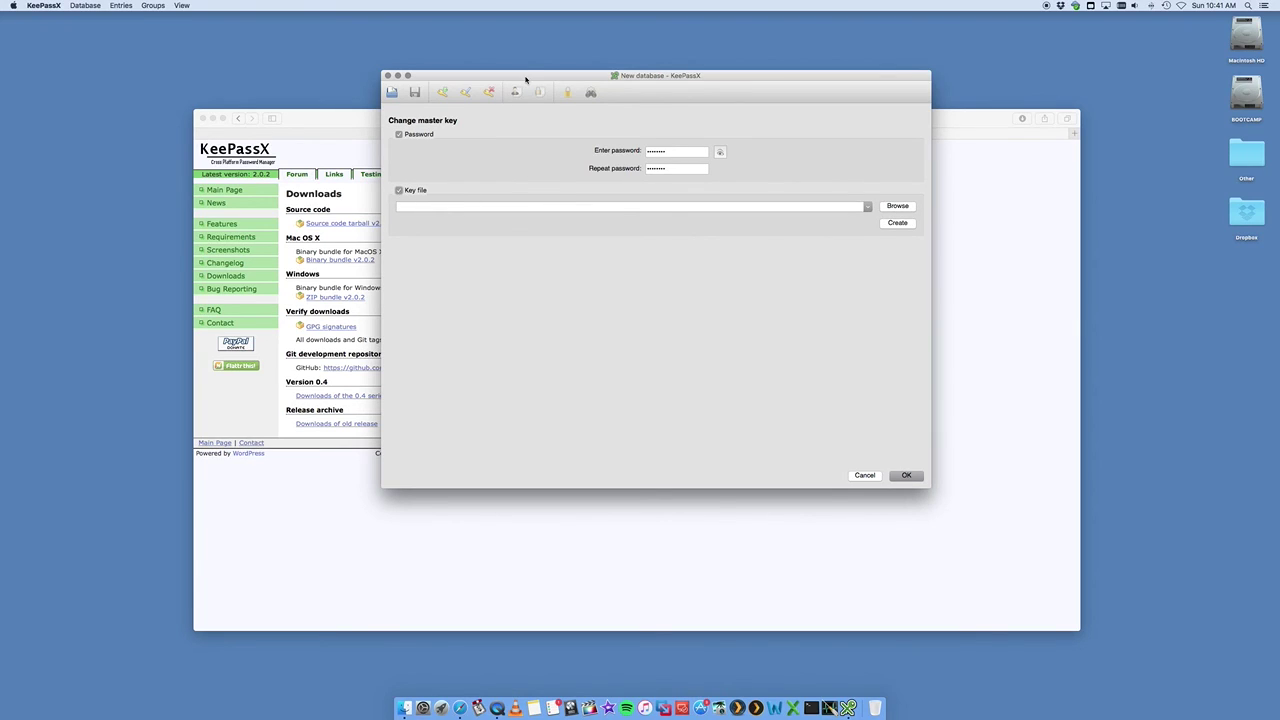
left_click_drag(534, 79, 532, 87)
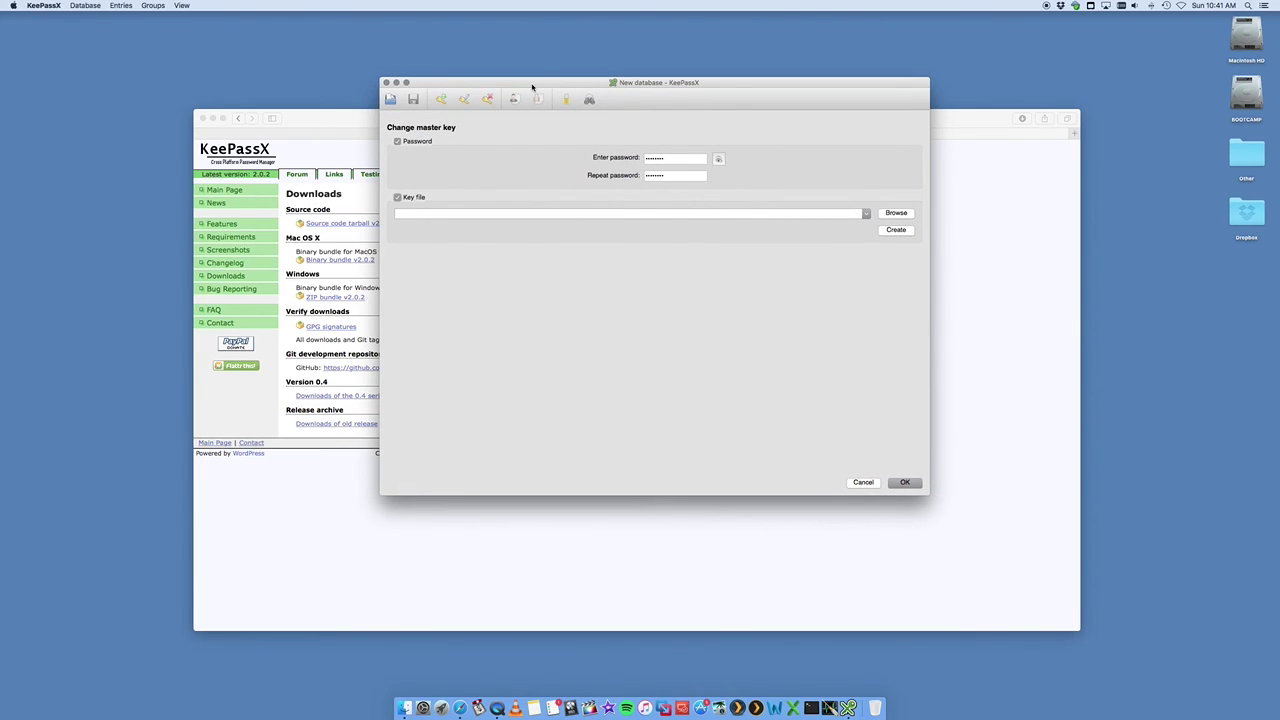
left_click(895, 230)
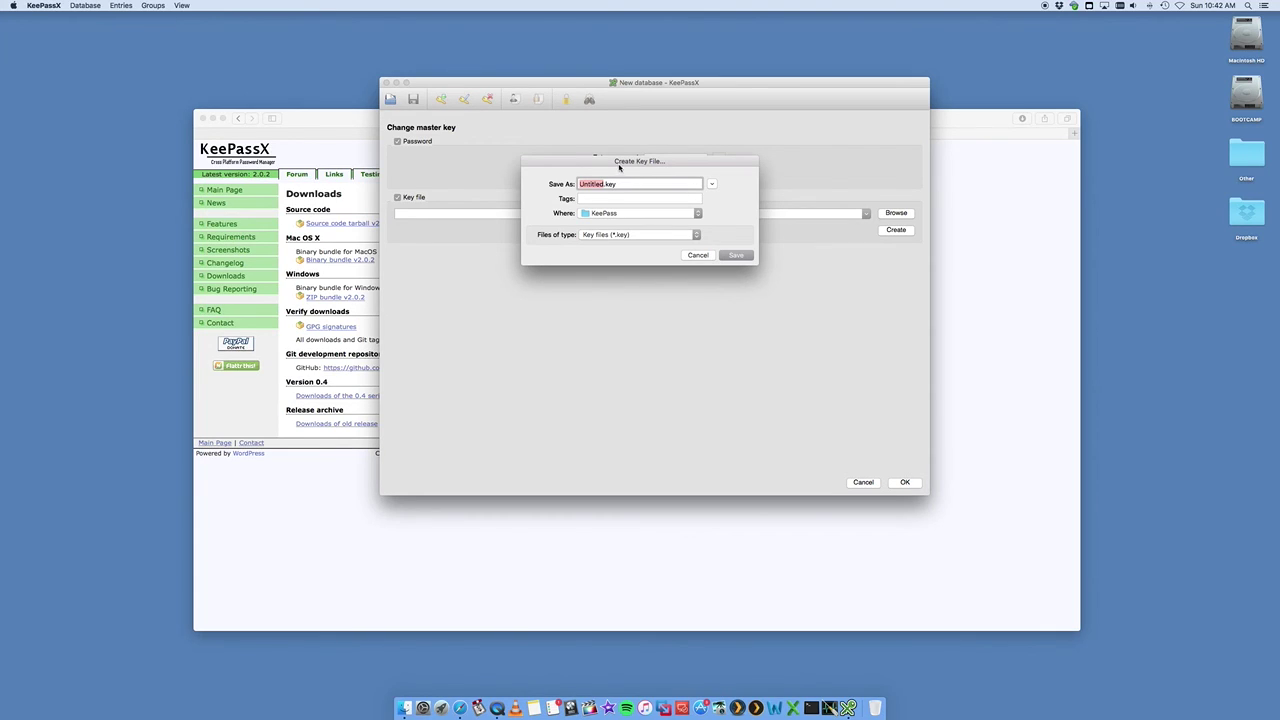
- Cancel the key file creation and switch the master key to password only, with Key file unticked
left_click(698, 255)
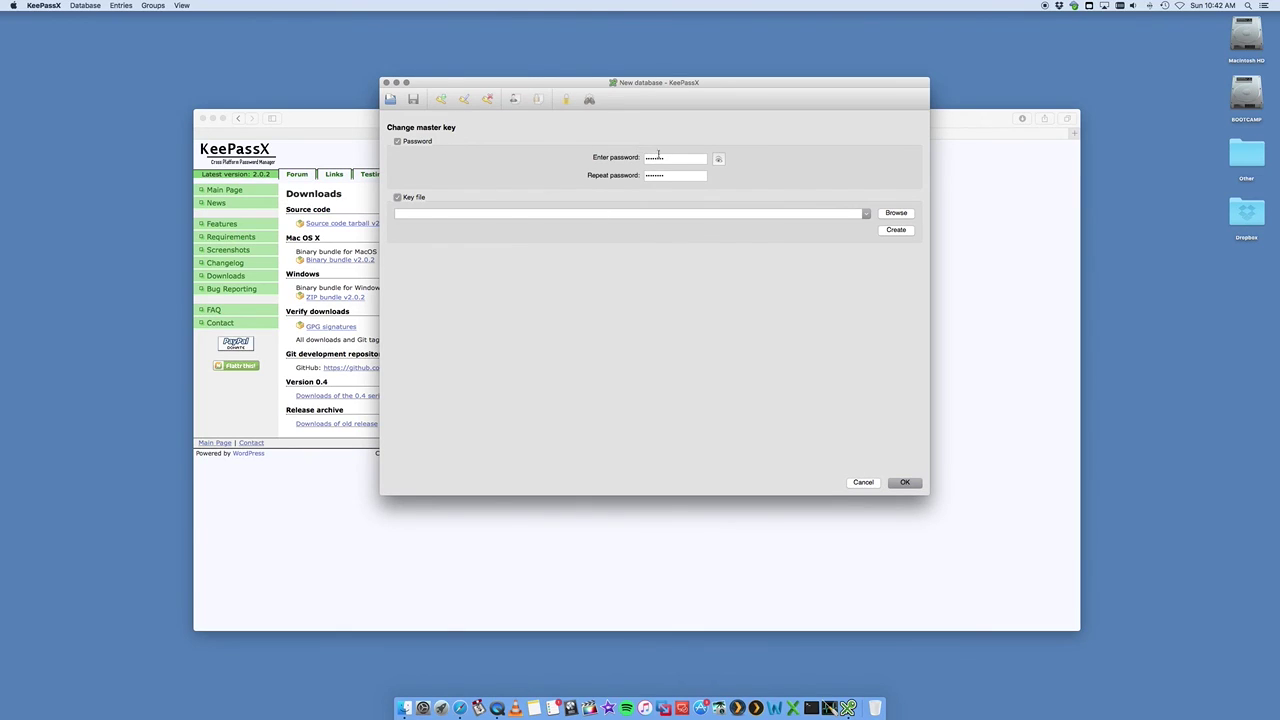
left_click(678, 160)
left_click(398, 142)
left_click(400, 142)
left_click(397, 198)
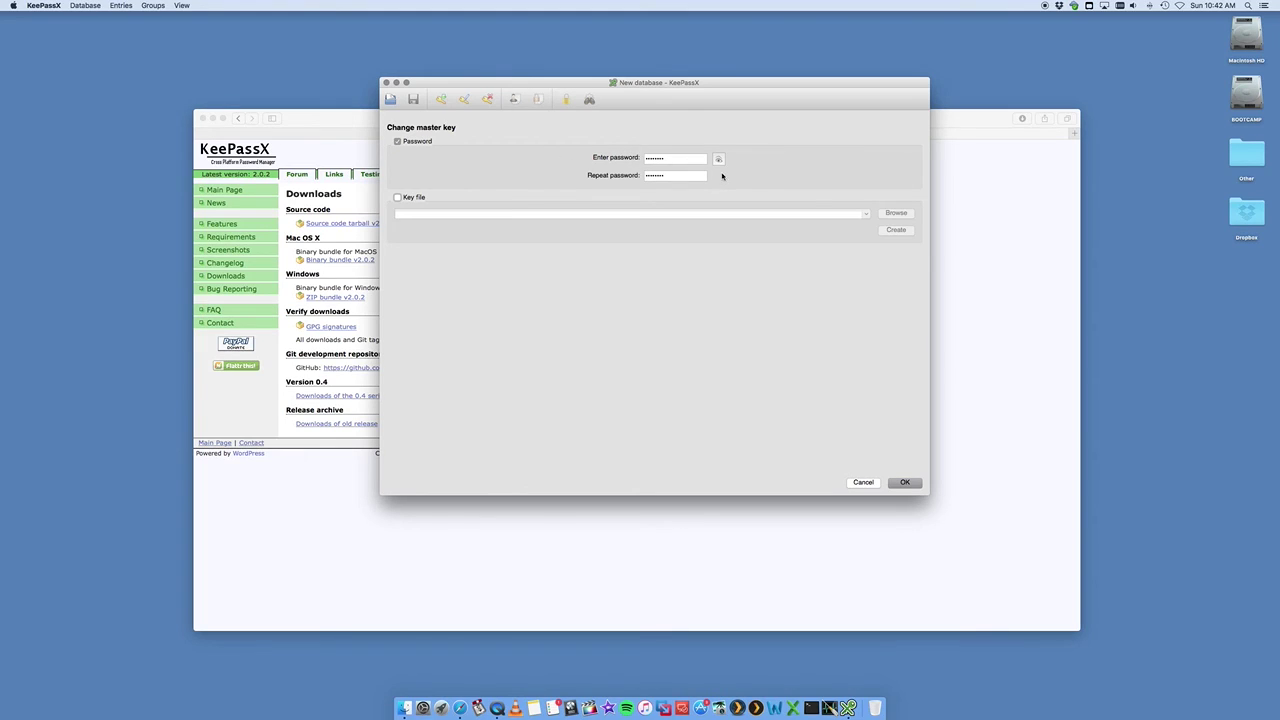
- Check the master password by revealing it, then confirm to create the database
left_click(718, 160)
left_click(719, 160)
left_click(903, 481)
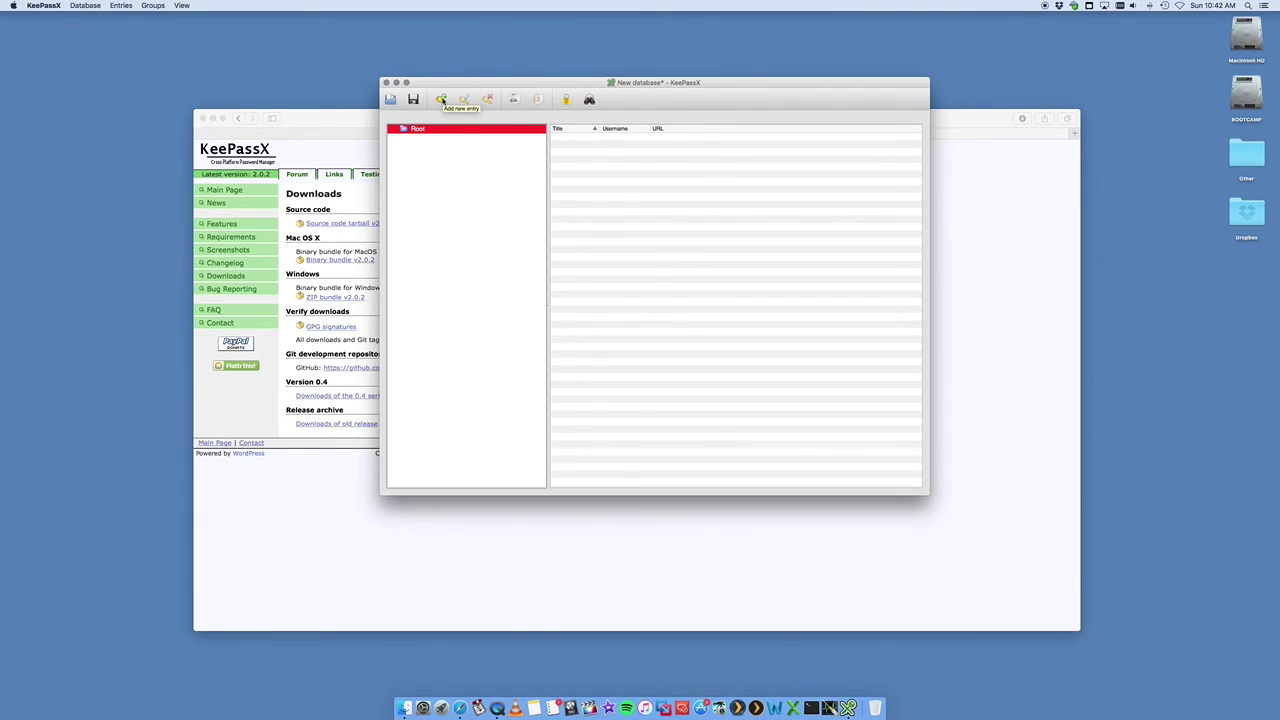
- Add a new entry titled 'Bank of the world' and fill in its username
left_click(441, 100)
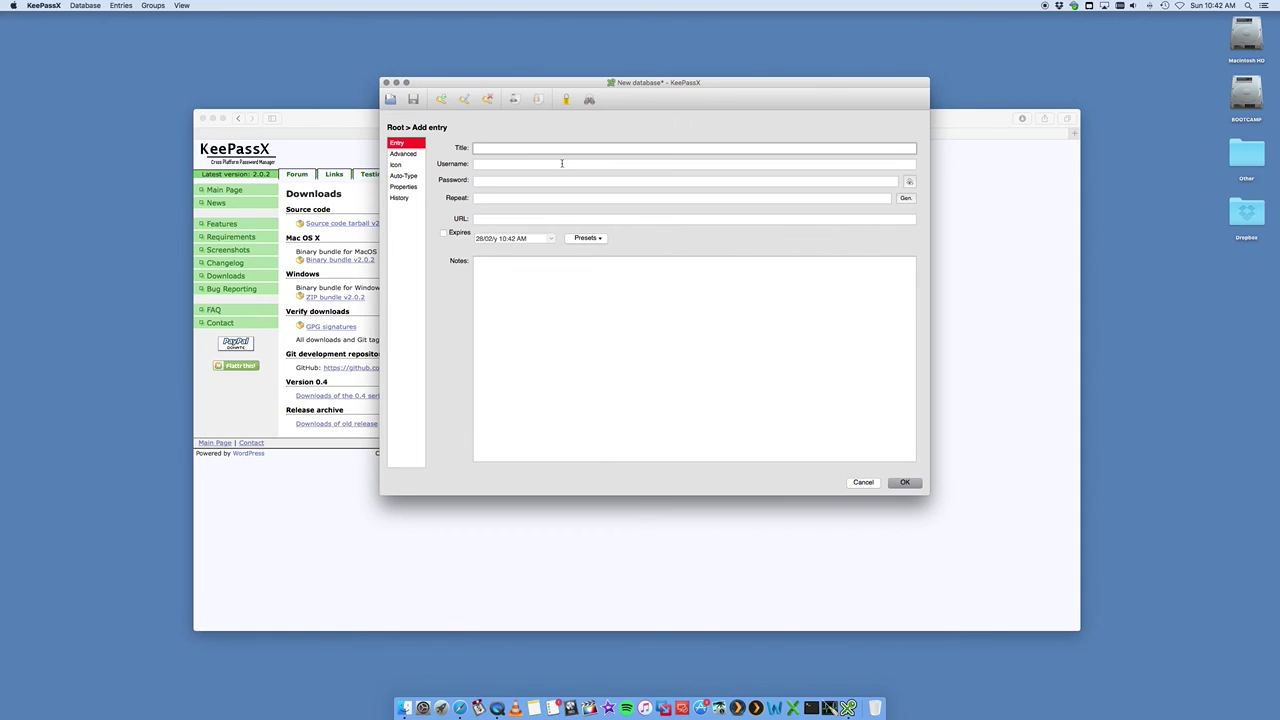
type("Bankof the world")
left_click(494, 148)
left_click(506, 164)
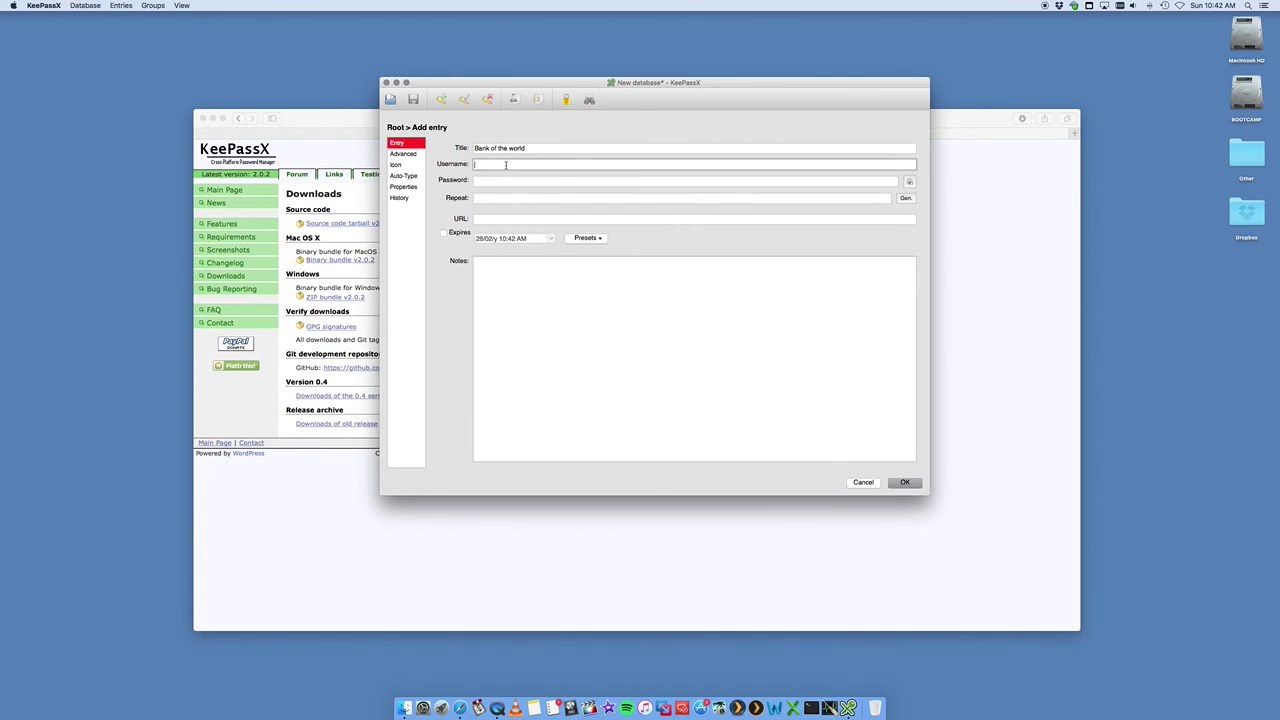
type("mybank")
- Enter the entry's password in Password and Repeat, then show it in plain text
left_click(498, 179)
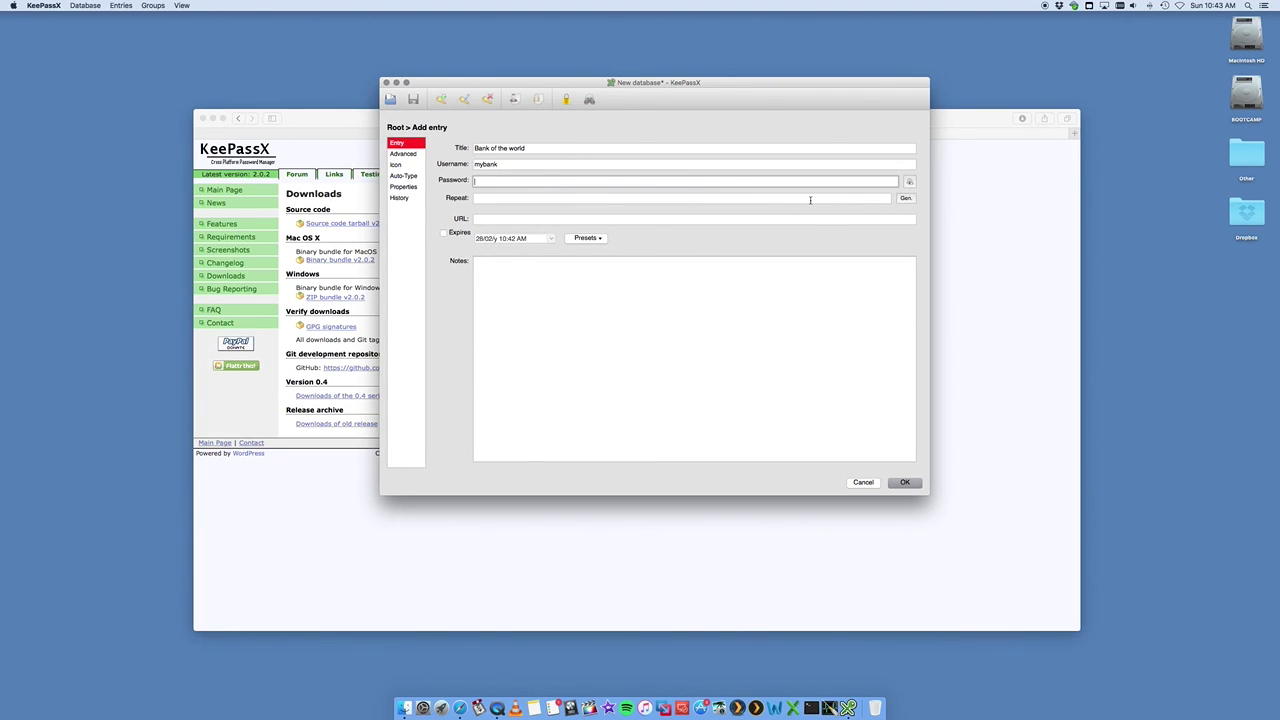
type("passwo")
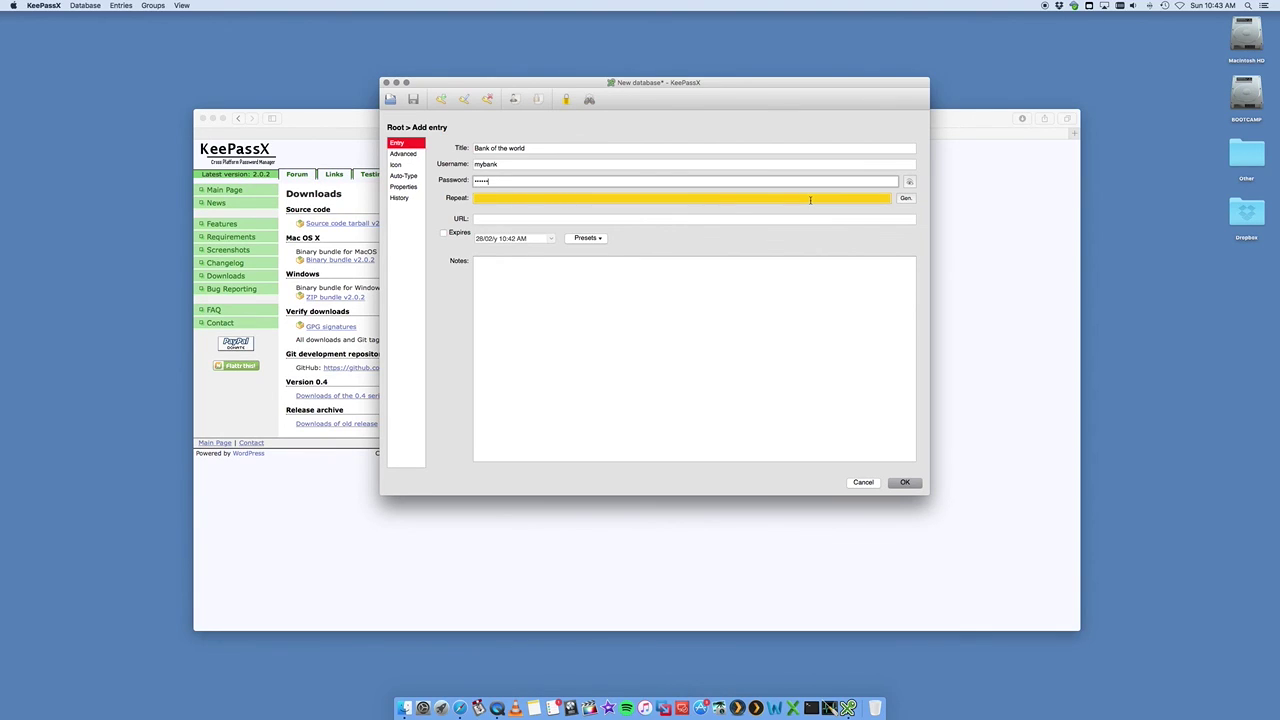
left_click(659, 199)
type("passwo")
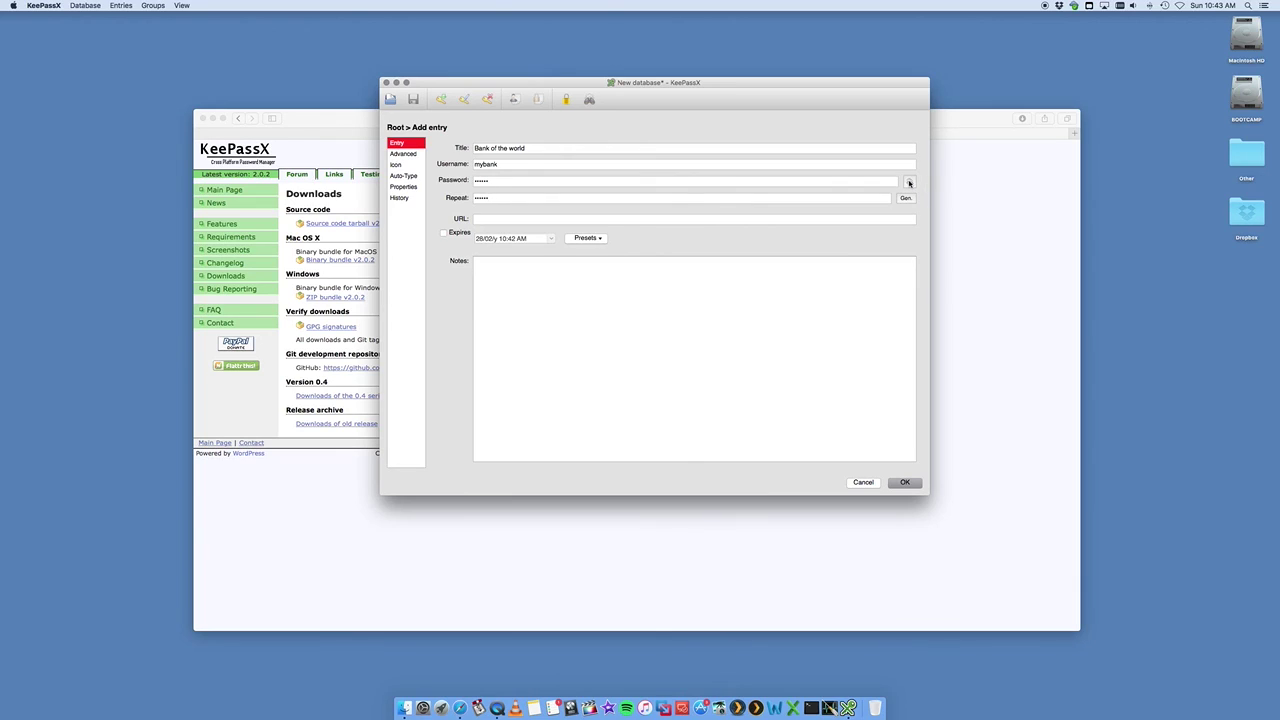
left_click(909, 183)
- Generate a longer password with the generator slider and reveal it in plain text
left_click(906, 199)
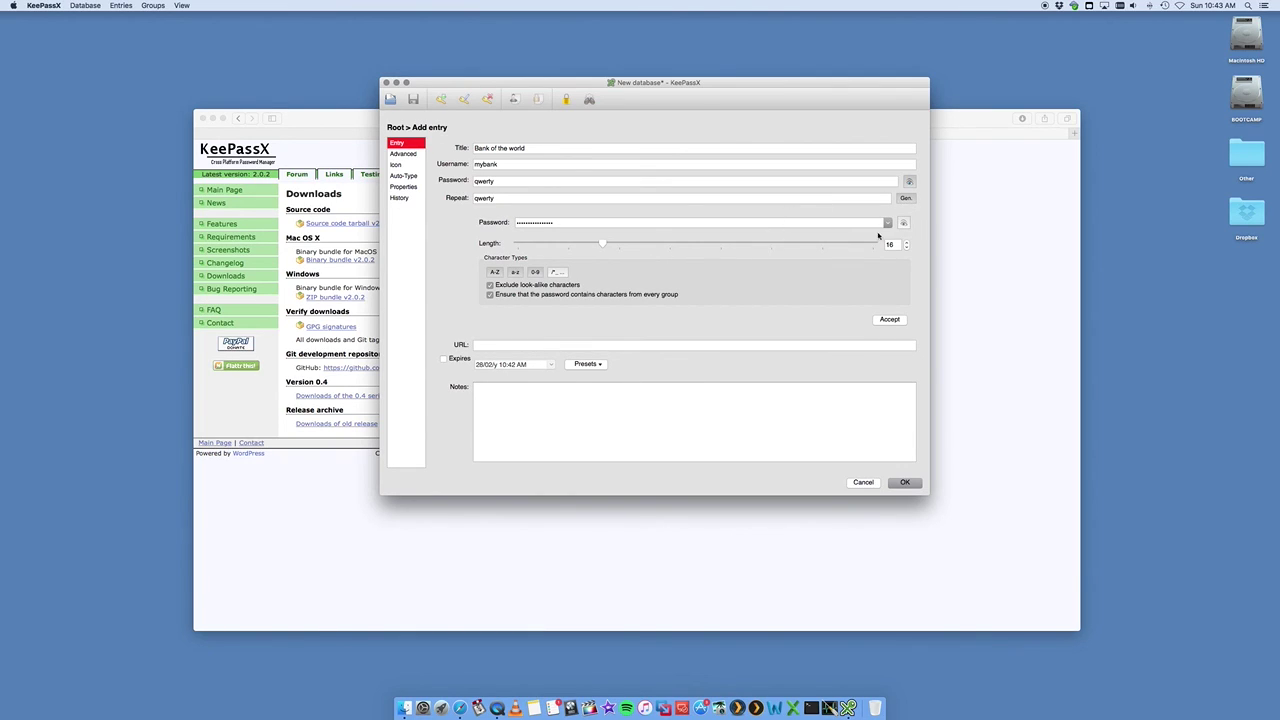
left_click(903, 222)
left_click_drag(603, 244, 720, 251)
left_click_drag(662, 222, 495, 225)
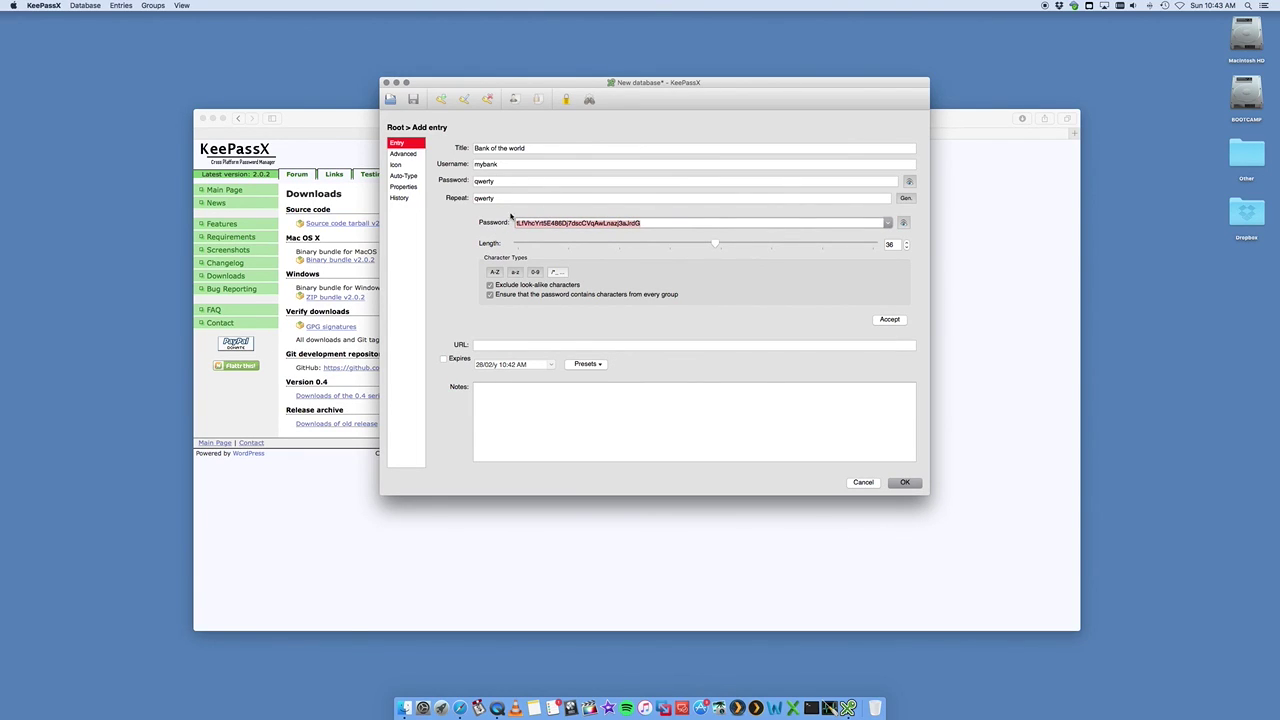
left_click(537, 341)
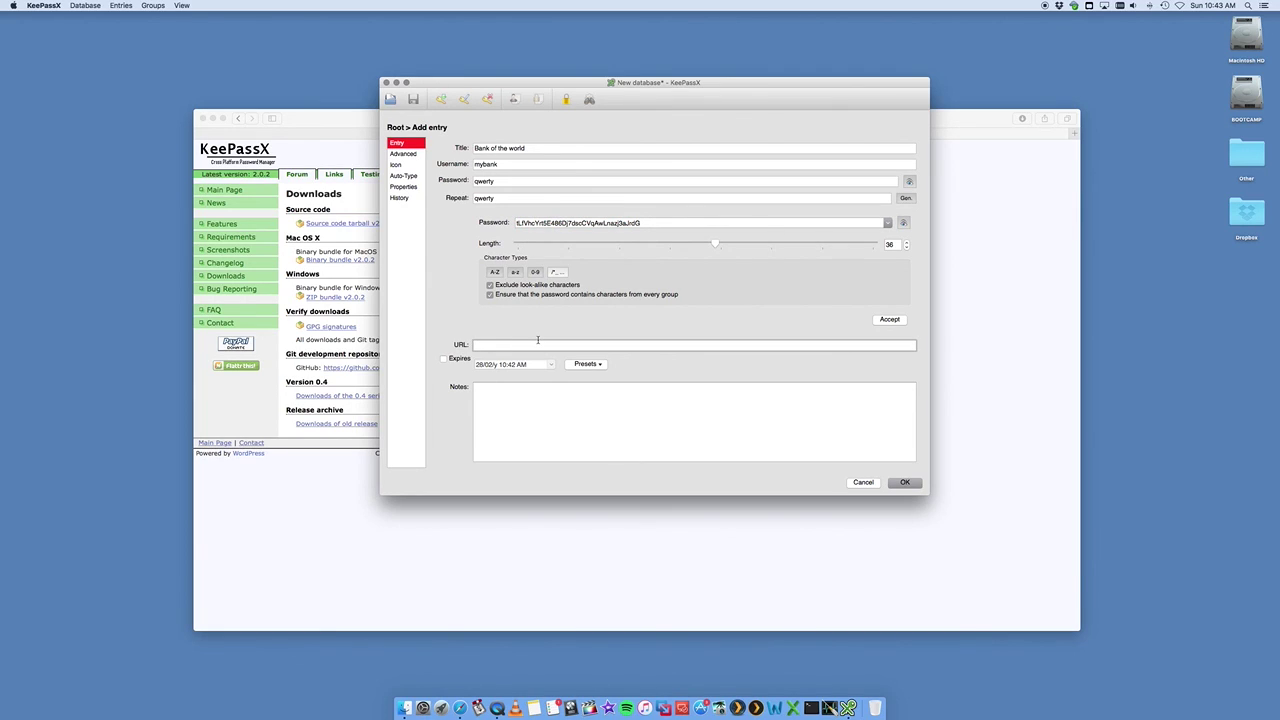
type("www.worldbackofworld.com")
left_click(513, 402)
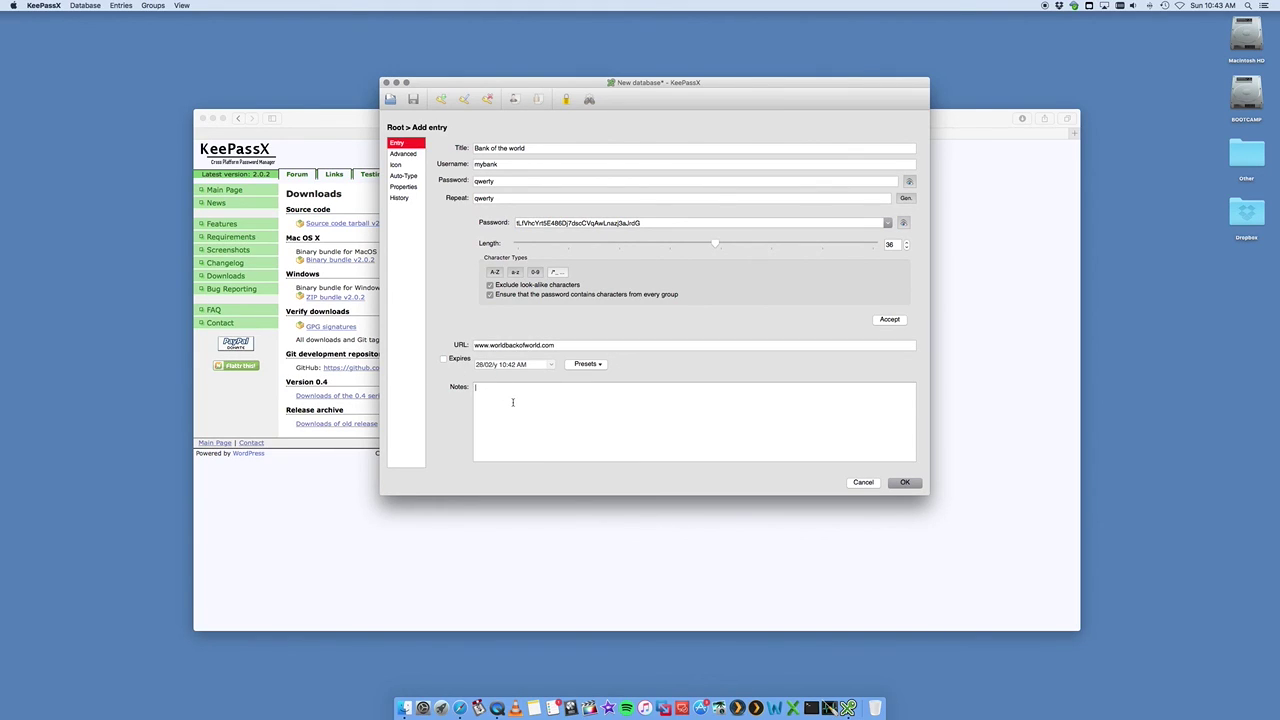
type("this is a good password")
- Give Bank of the world the globe icon, save it, widen the Title column, and begin a new entry
left_click(402, 154)
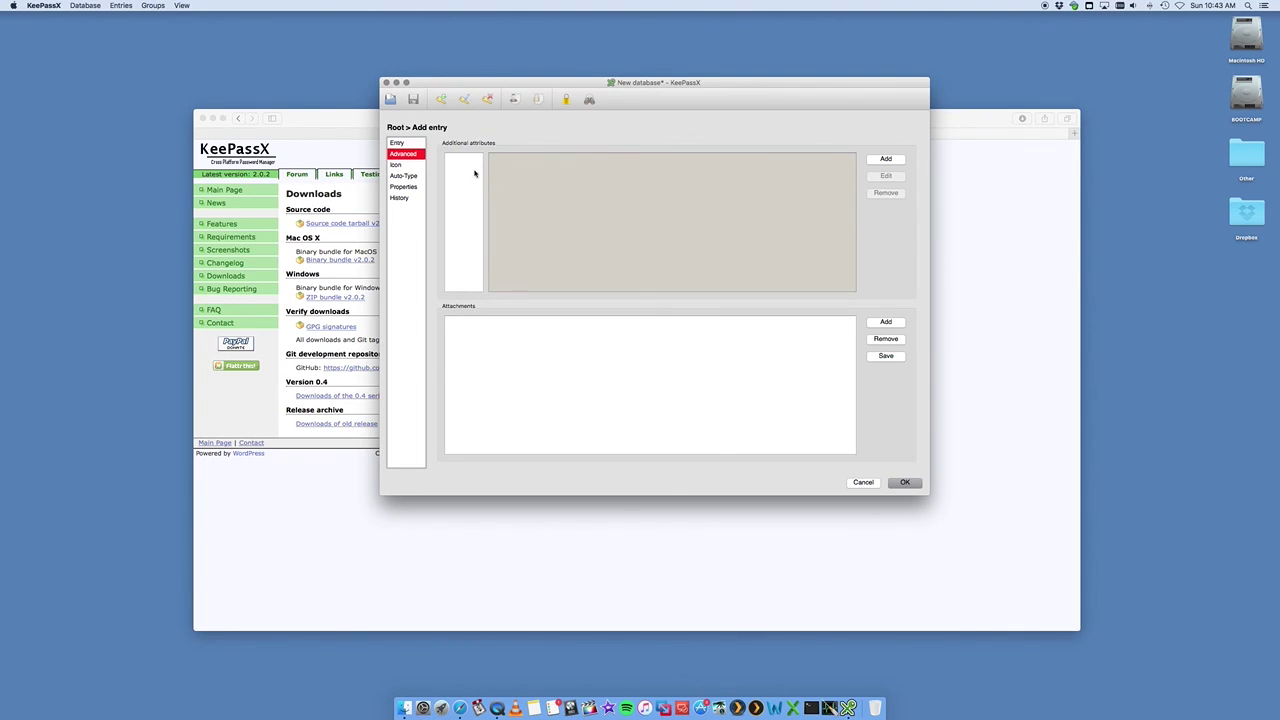
left_click(398, 166)
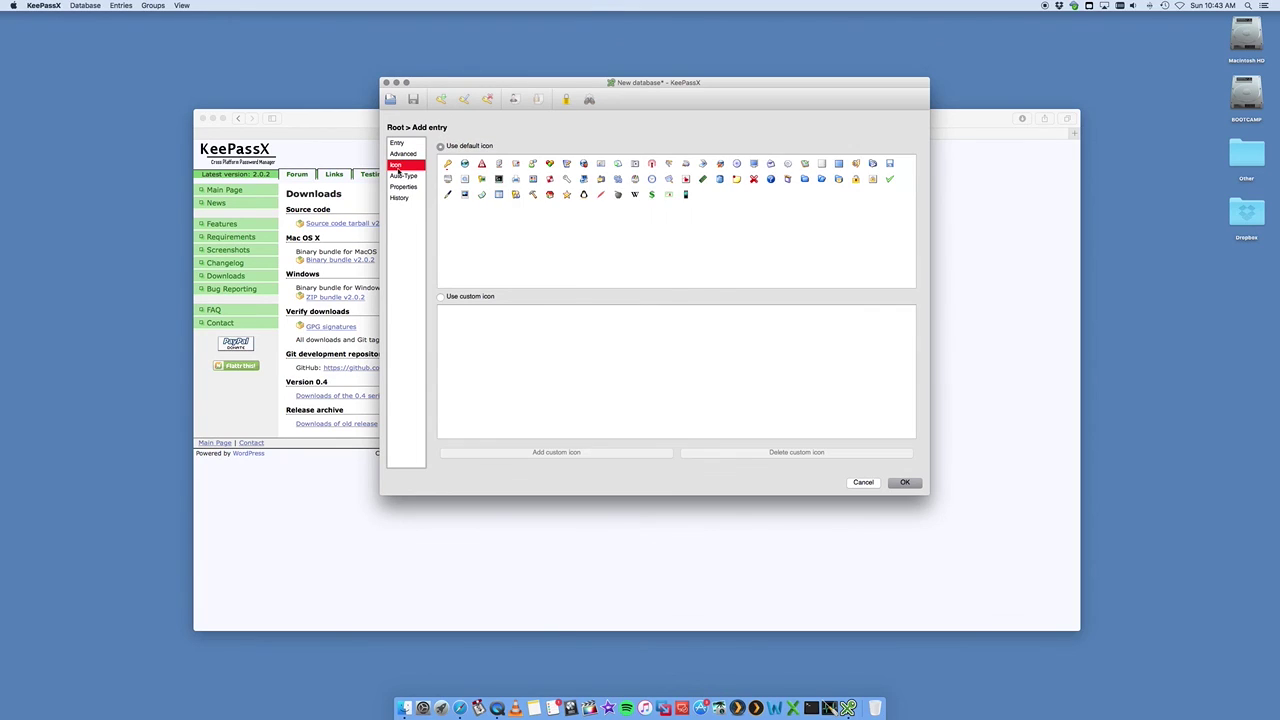
left_click(468, 165)
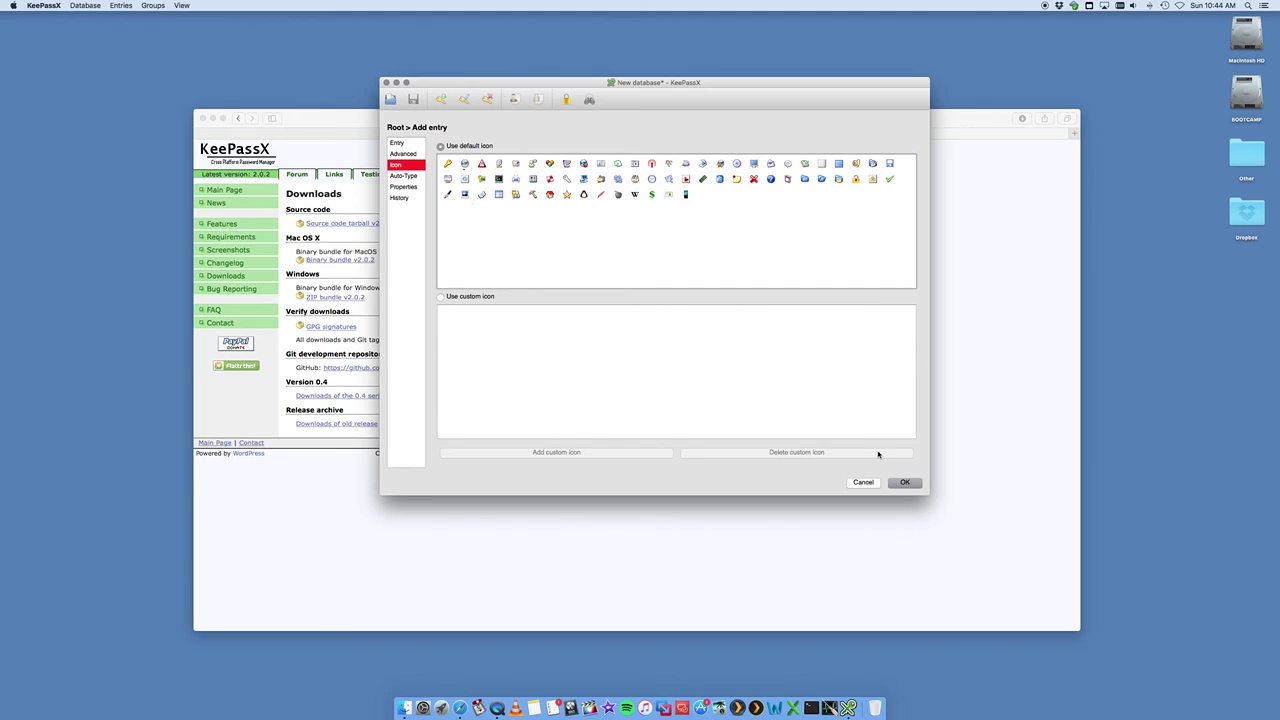
key("Return")
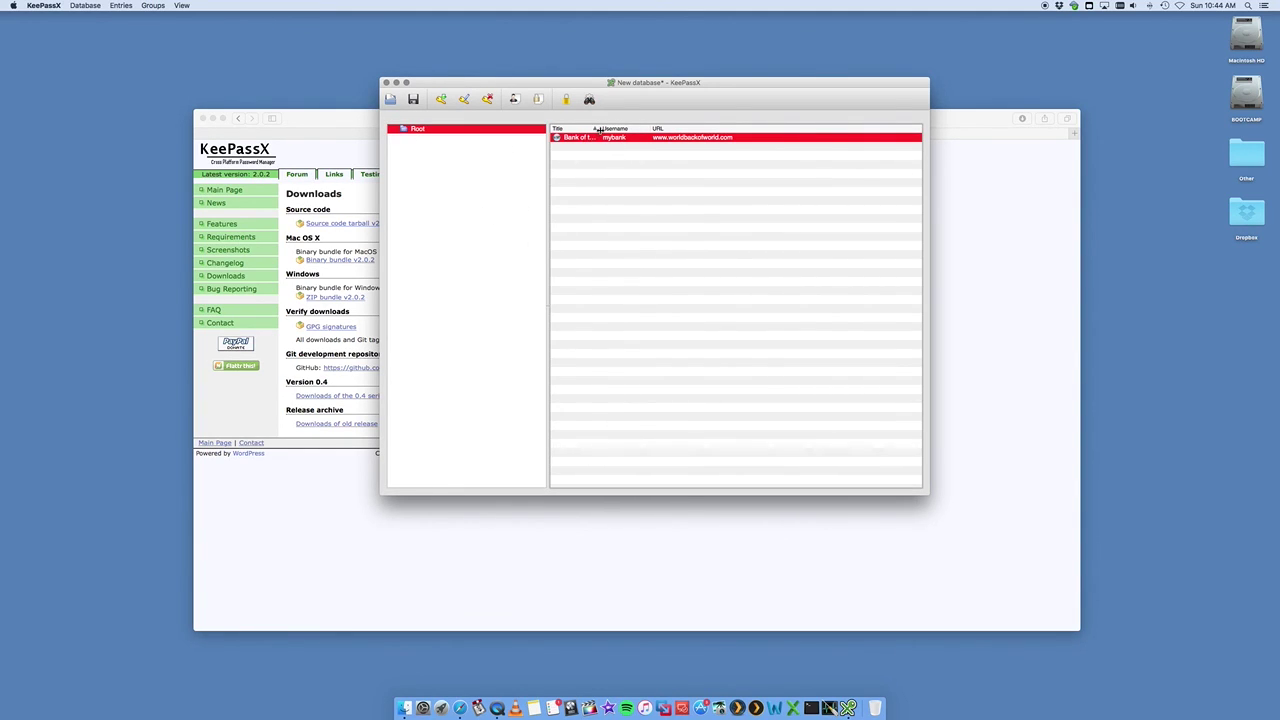
left_click_drag(598, 129, 632, 129)
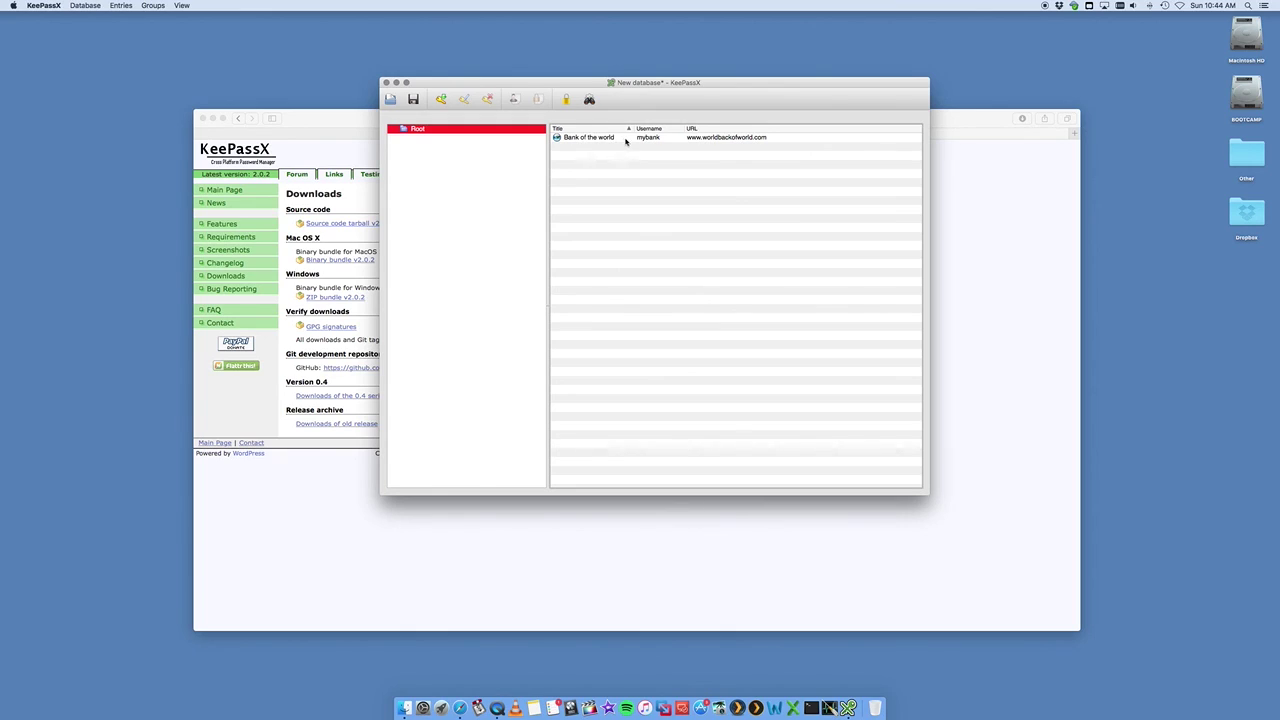
left_click(441, 101)
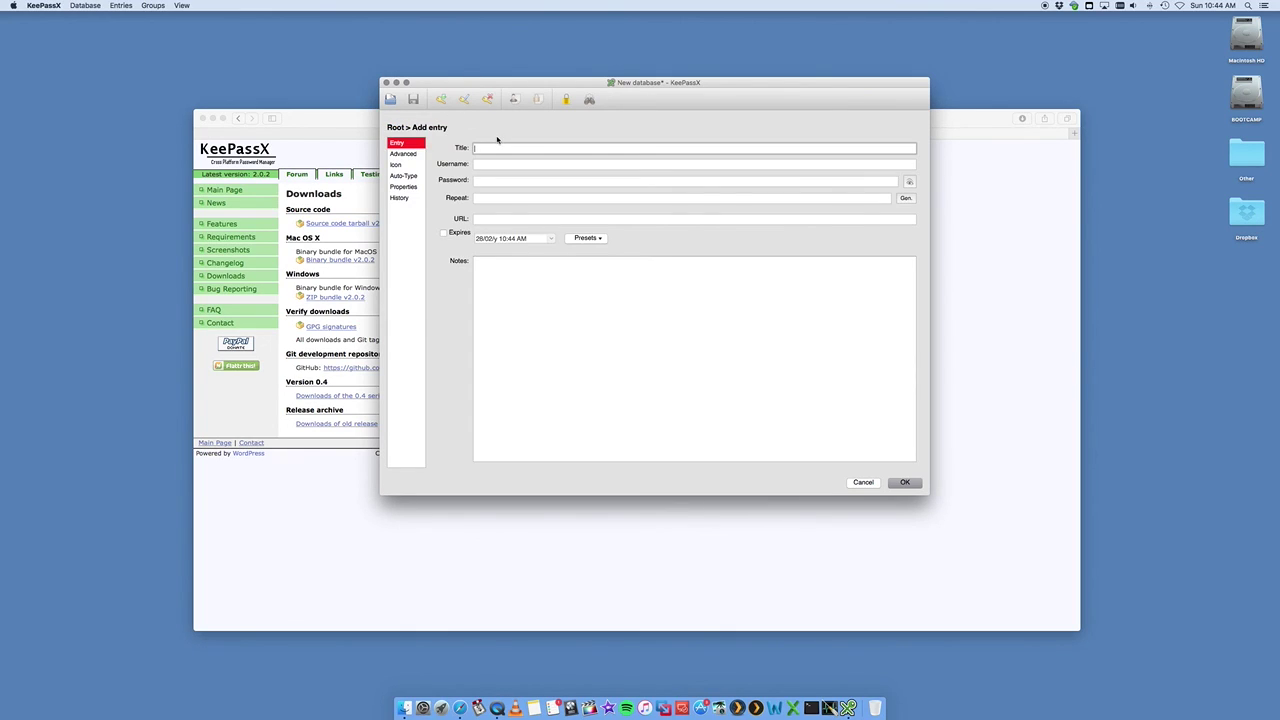
- Title the new entry 'my gmail' and enter the Gmail address as its username
type("mygmail")
left_click(481, 163)
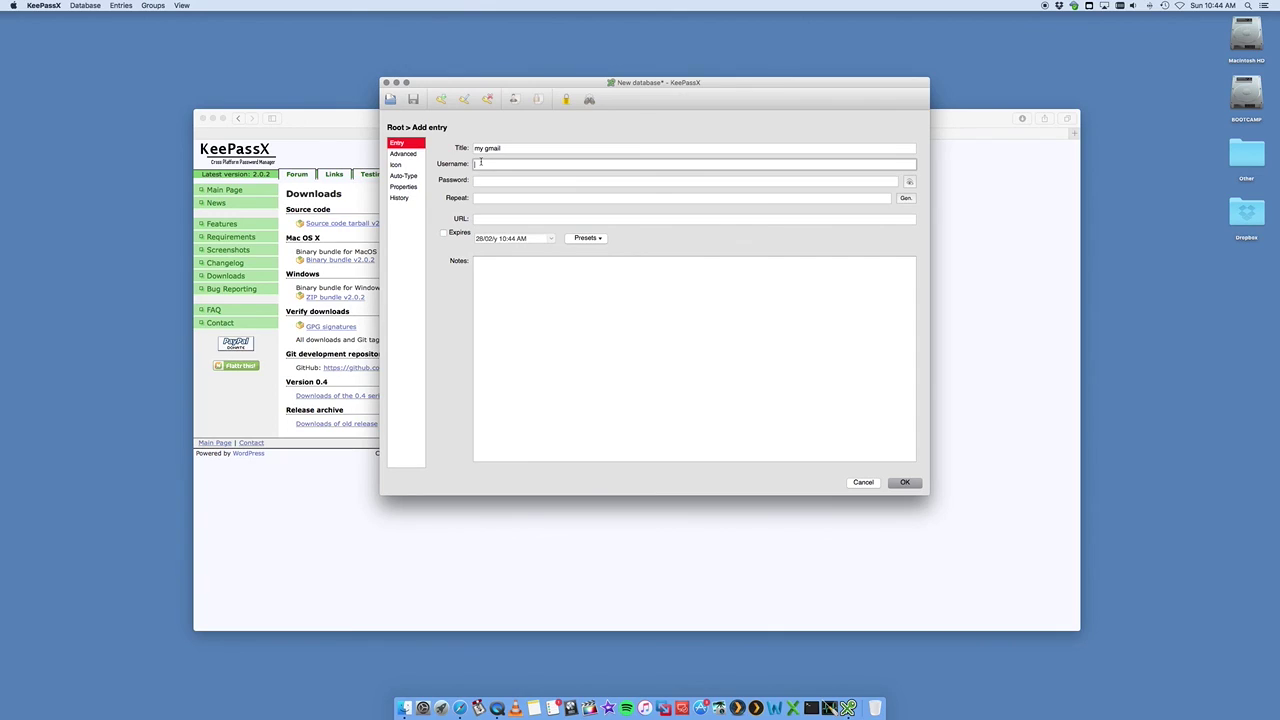
left_click(488, 180)
type("•••••")
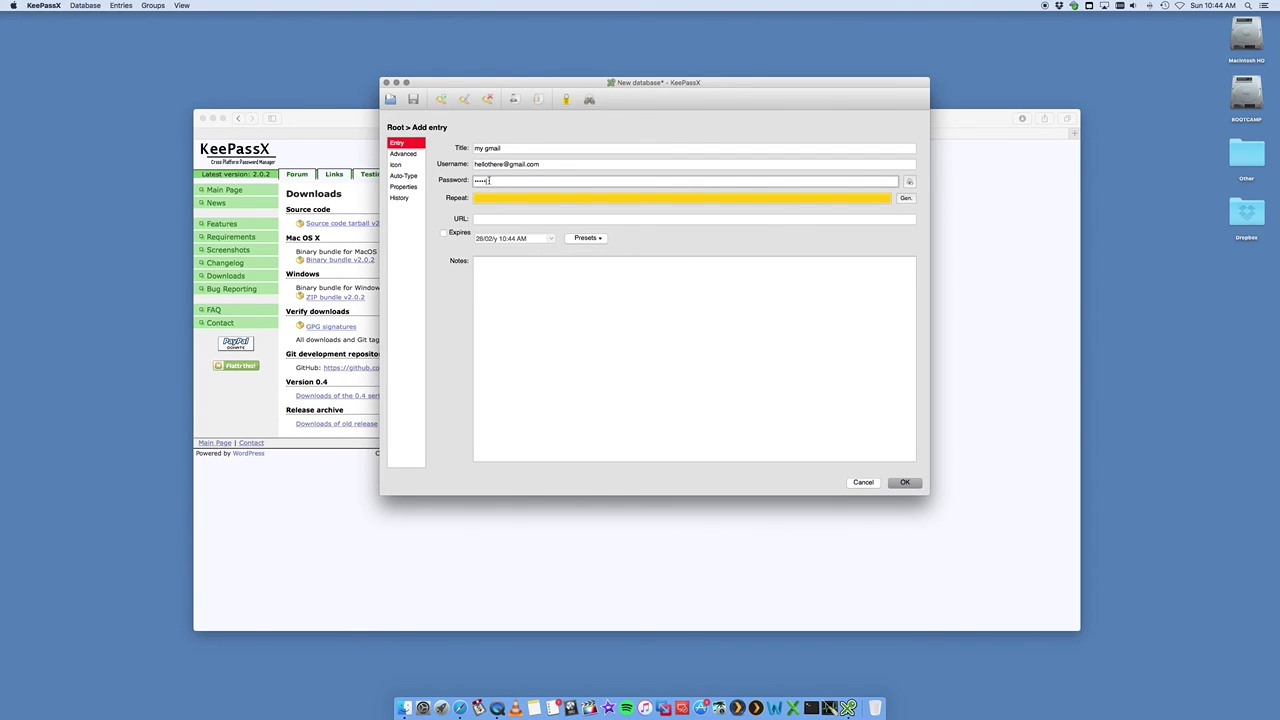
left_click(484, 197)
type("•••")
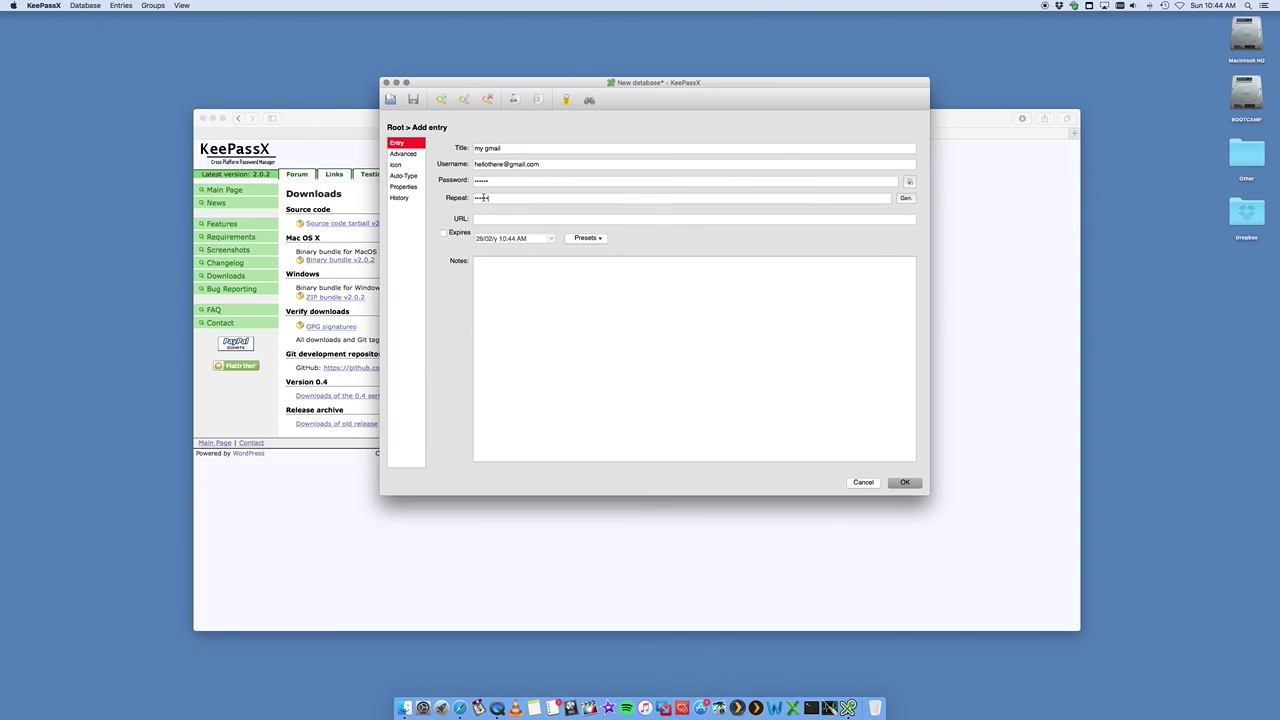
left_click(482, 218)
type("www.gmail.com")
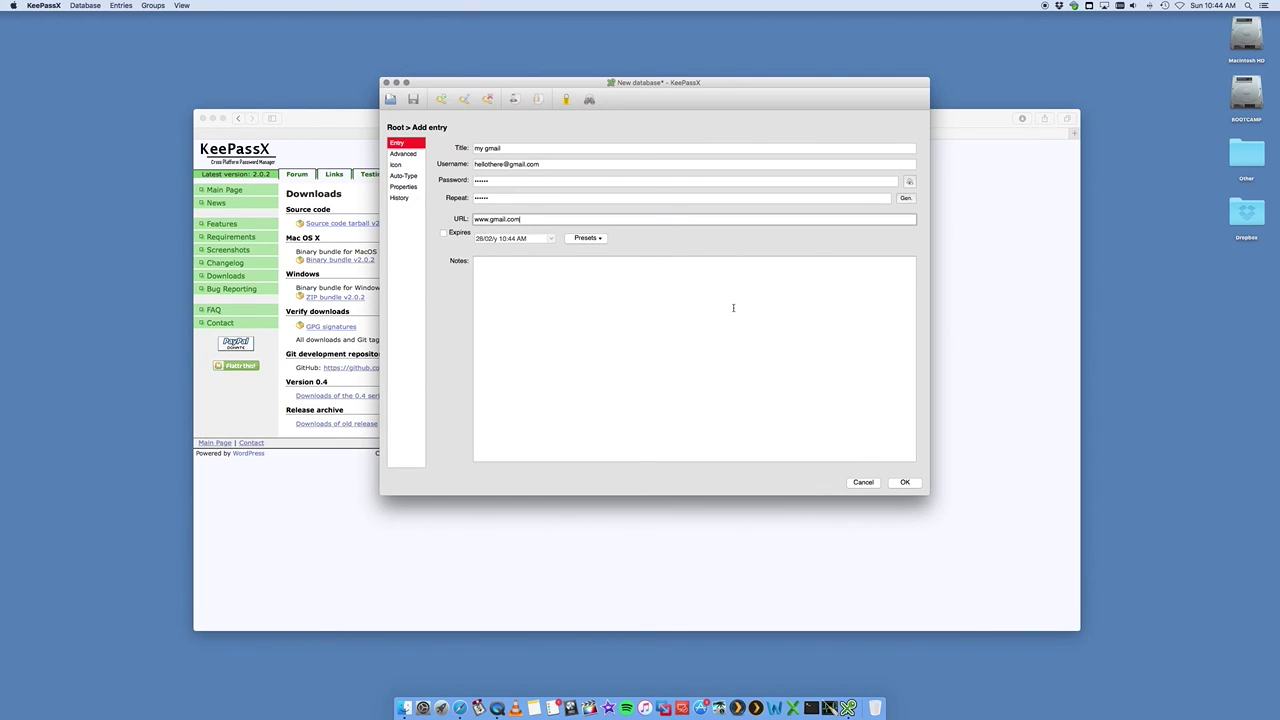
- Save my gmail, then reopen it and replace its key icon with another default icon
left_click(904, 482)
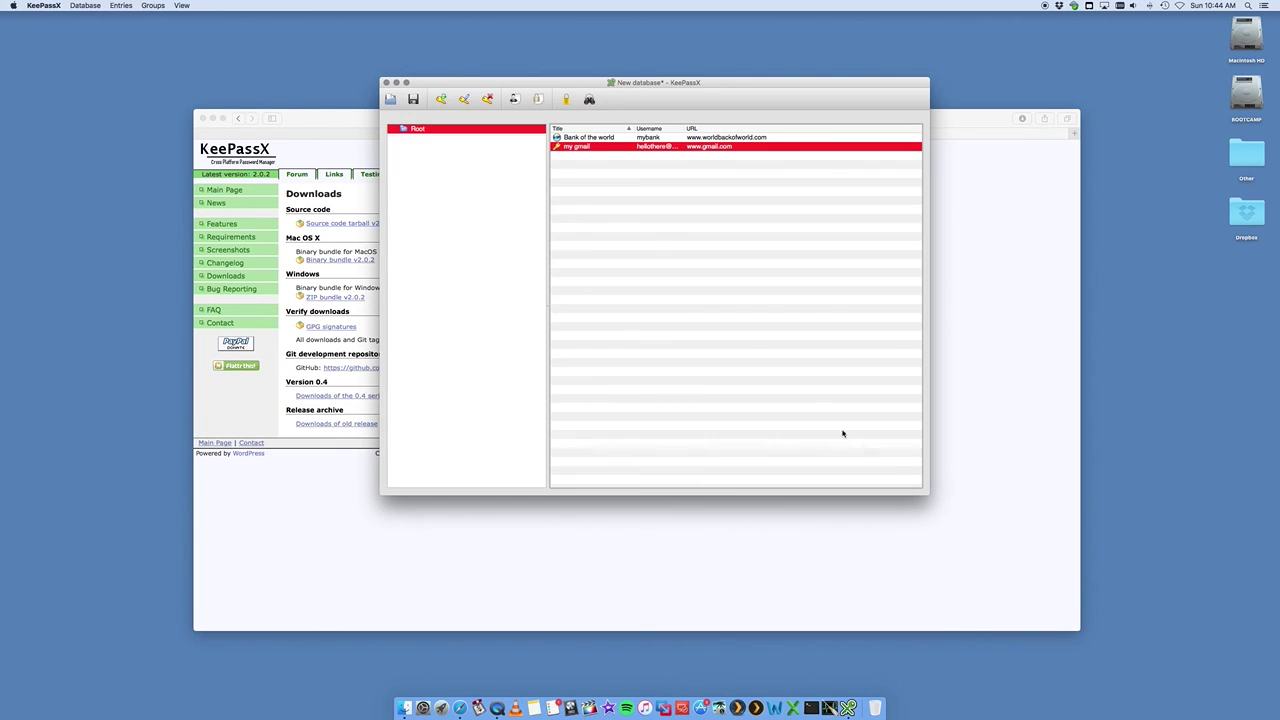
left_click(632, 216)
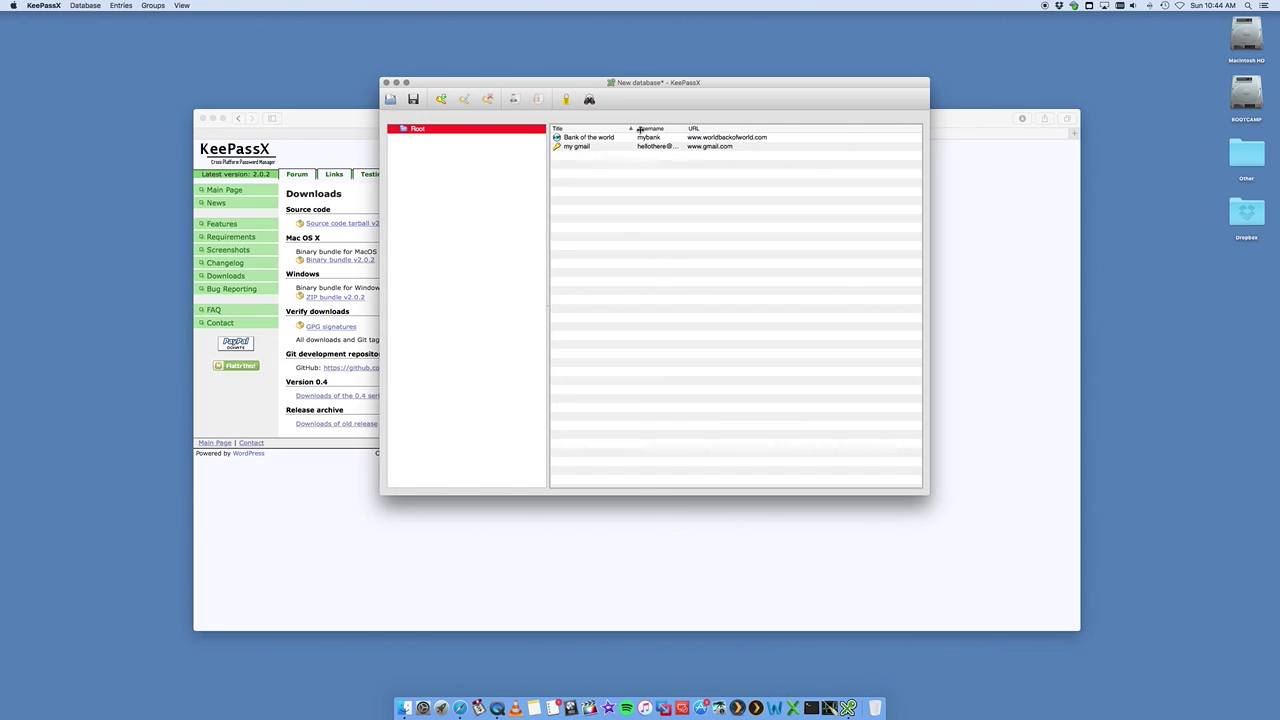
double_click(573, 146)
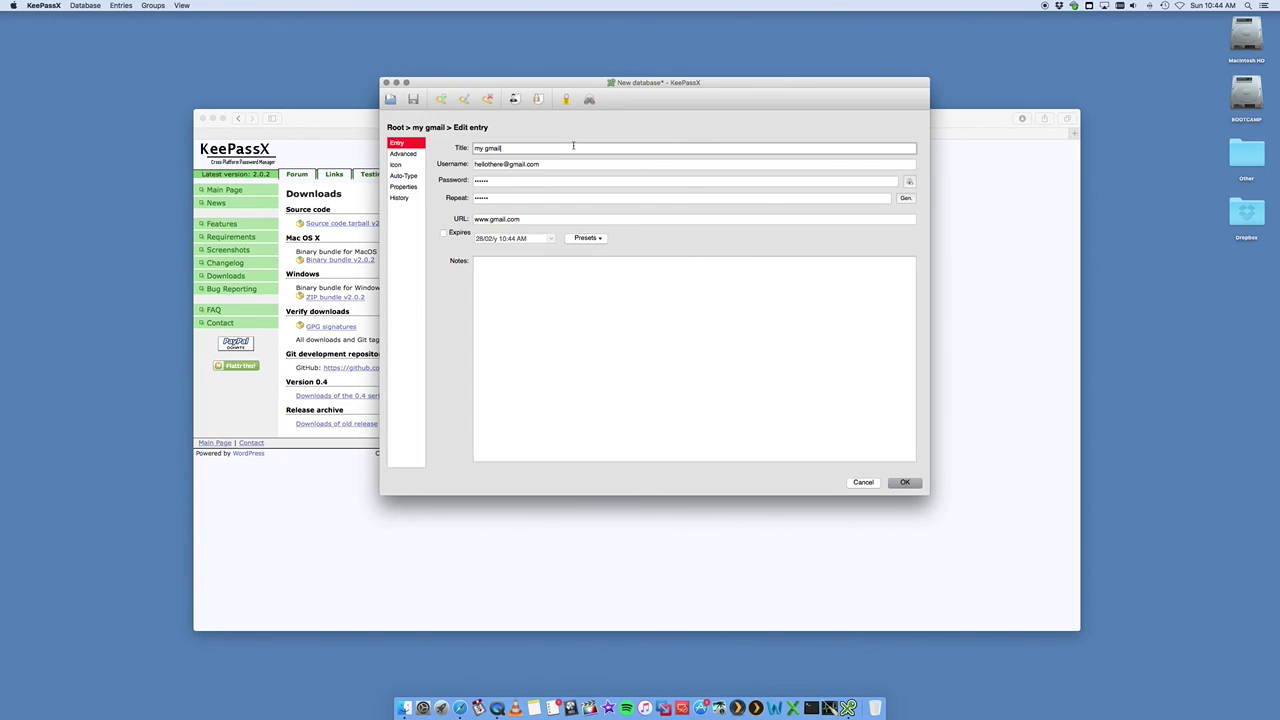
left_click(398, 164)
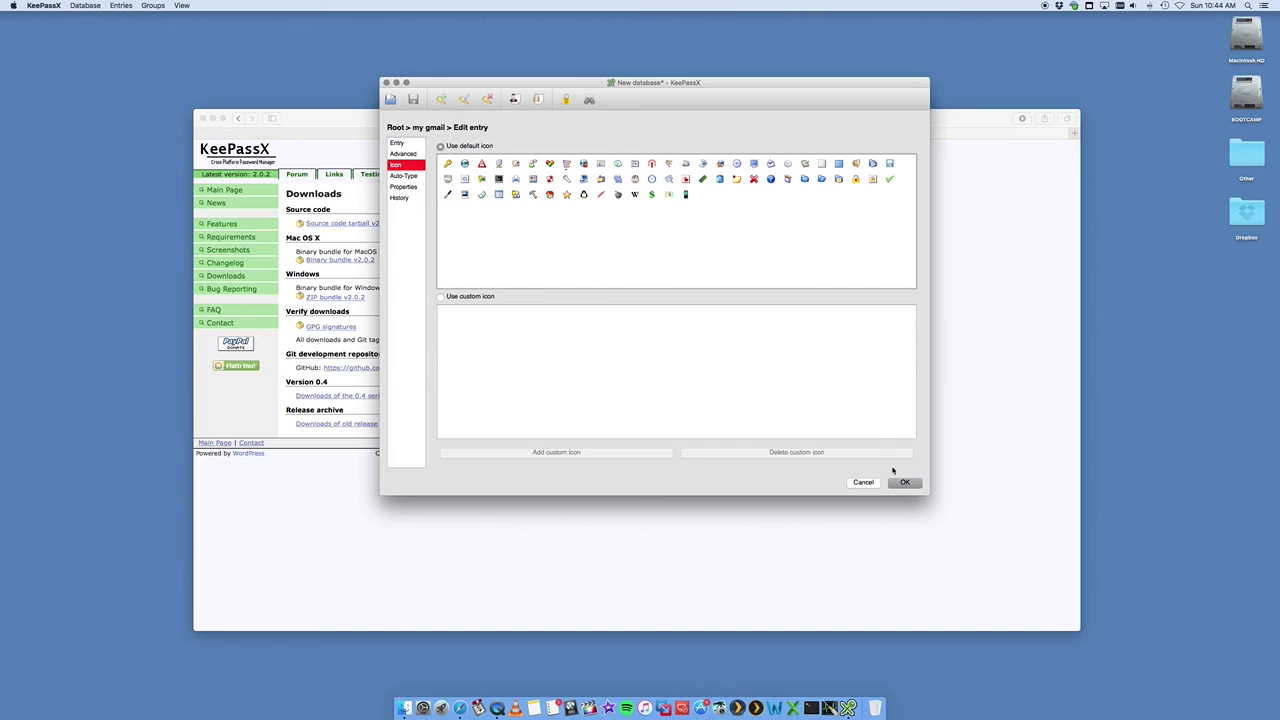
left_click(903, 482)
left_click(626, 269)
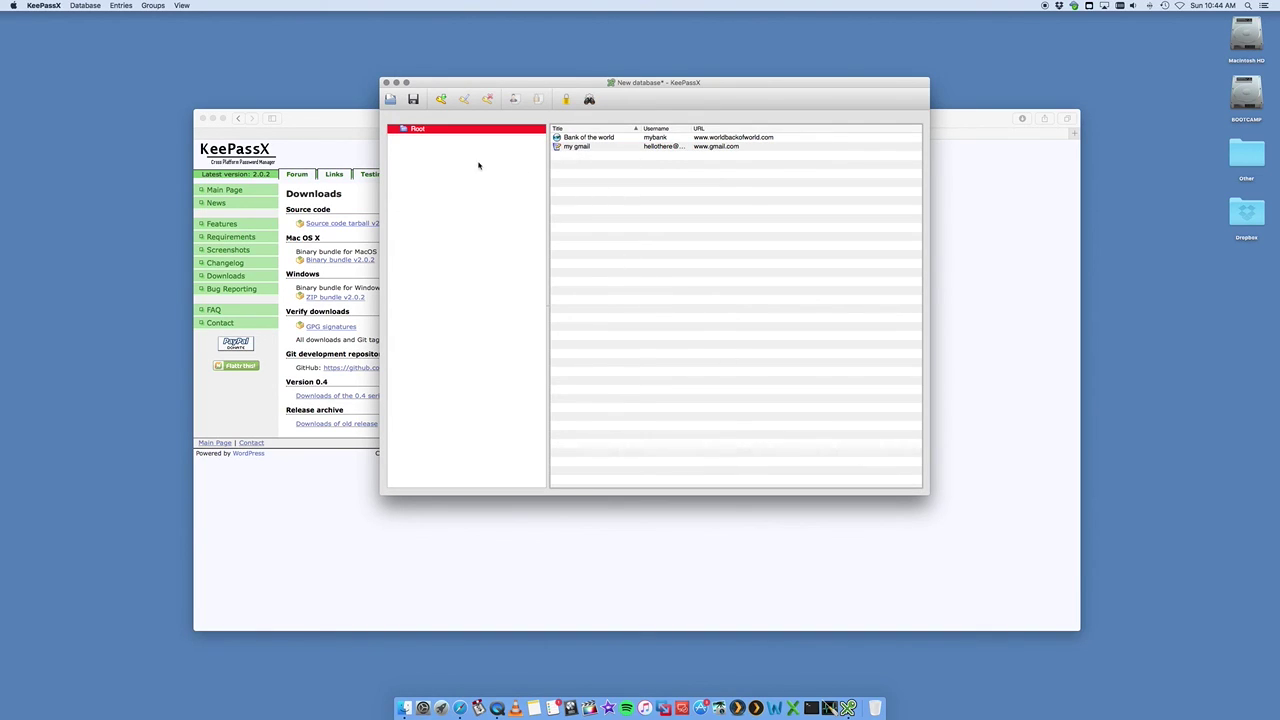
- Create a new group named 'test' under Root
right_click(416, 129)
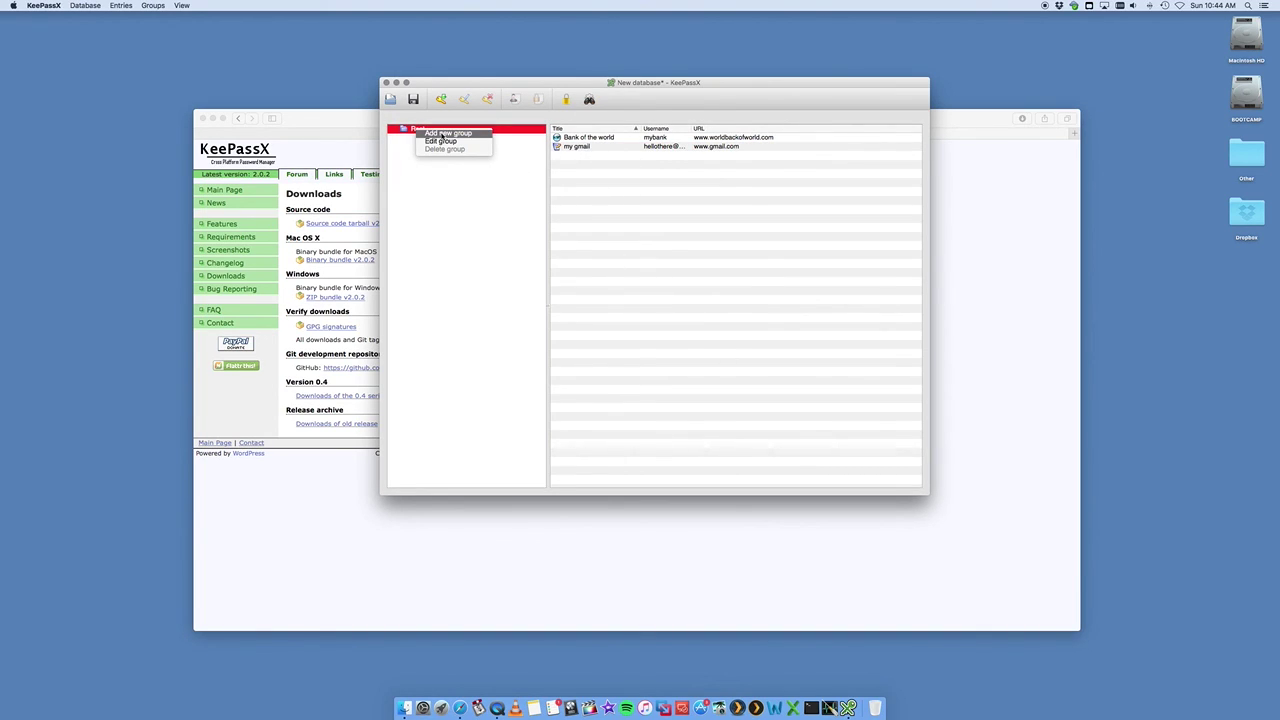
left_click(445, 133)
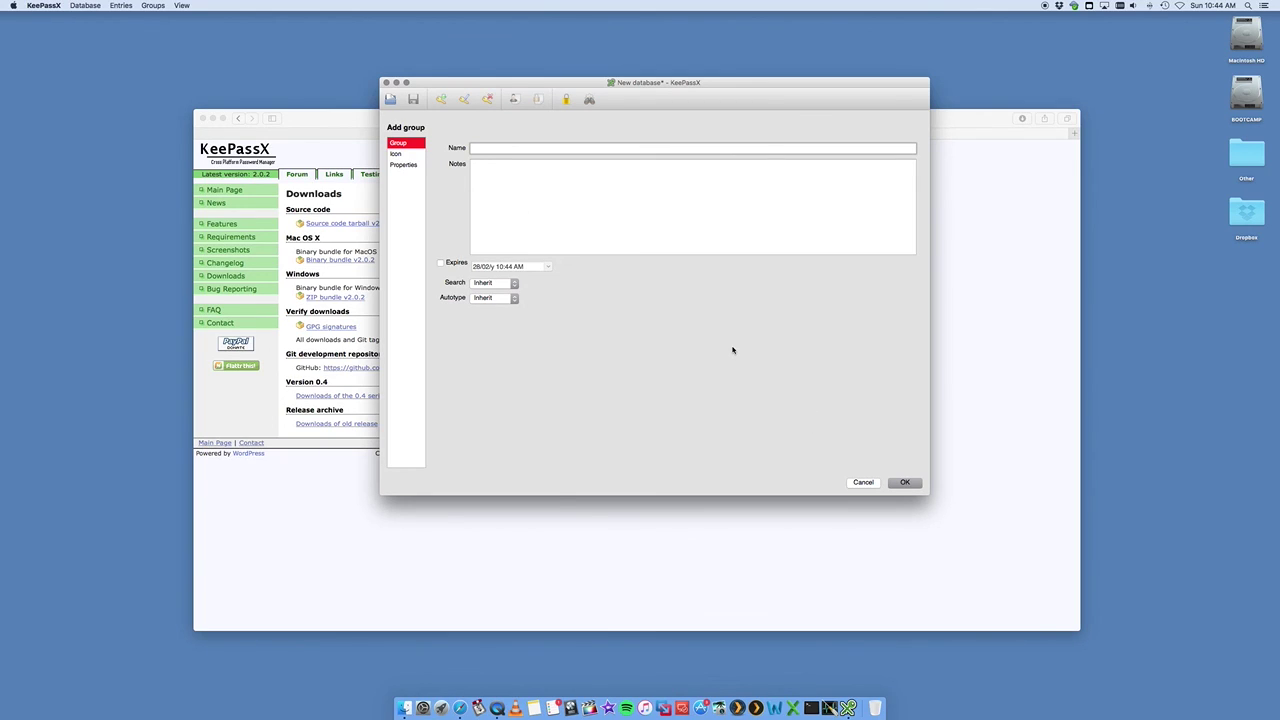
type("test")
left_click(905, 483)
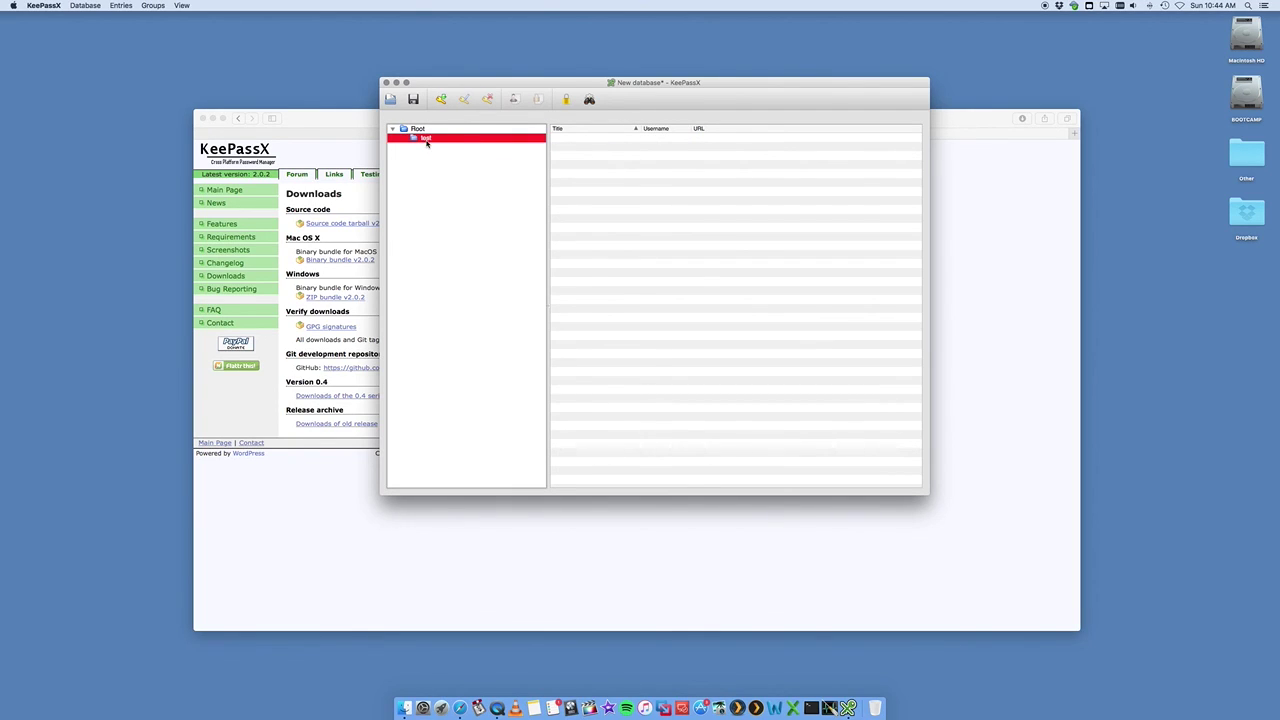
- Rename the test group to 'Banking'
right_click(428, 142)
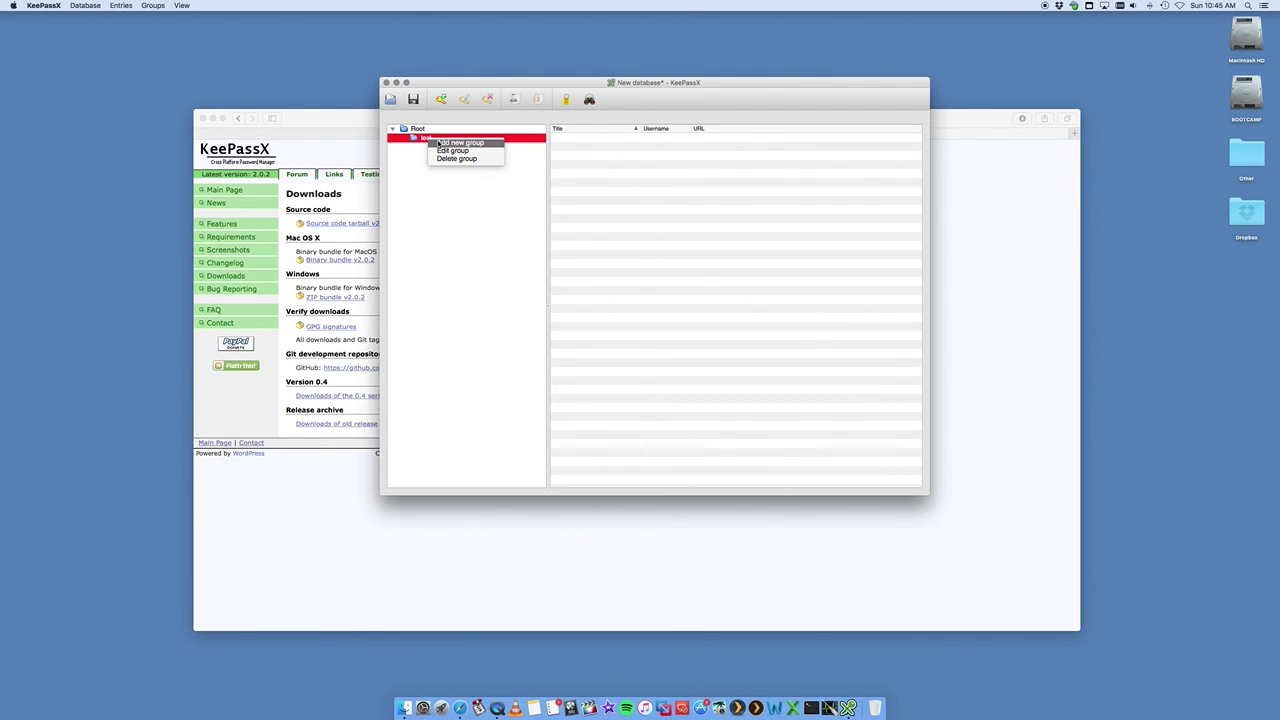
left_click(446, 152)
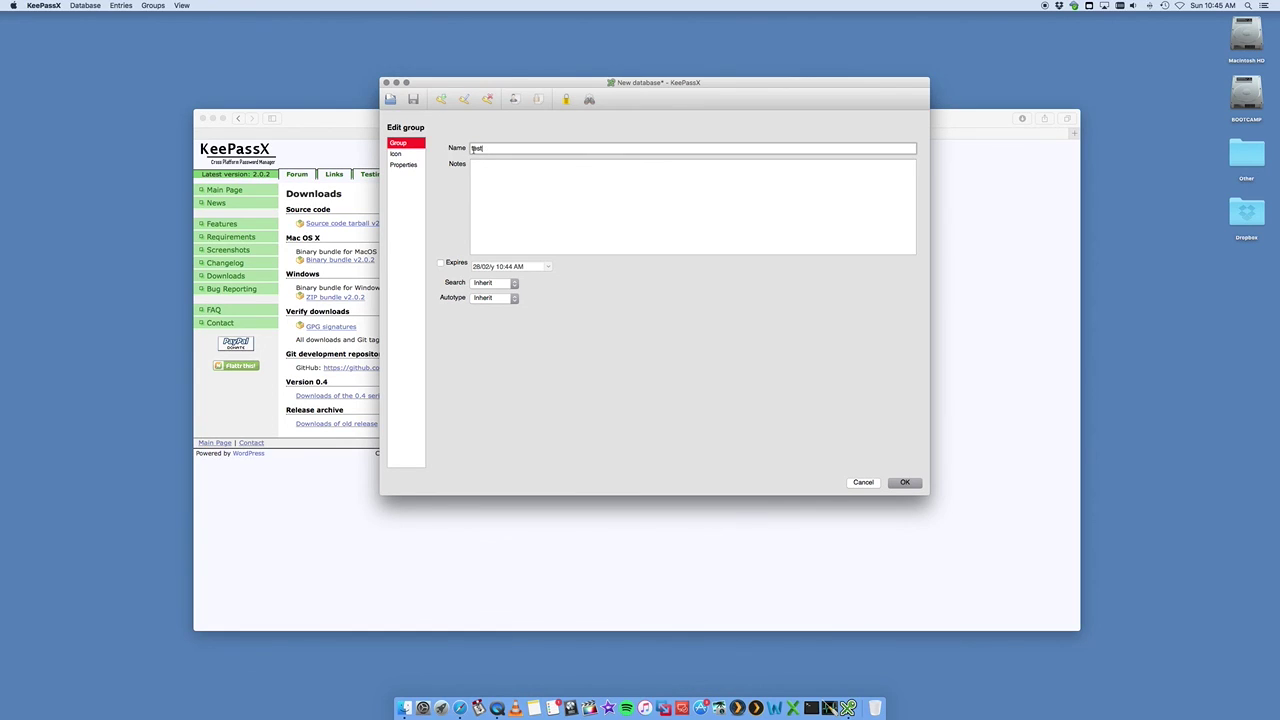
double_click(476, 148)
type("Banking")
left_click(904, 482)
- Add a second group under Root, typed as 'Email Serveice', for Email Services
left_click(417, 130)
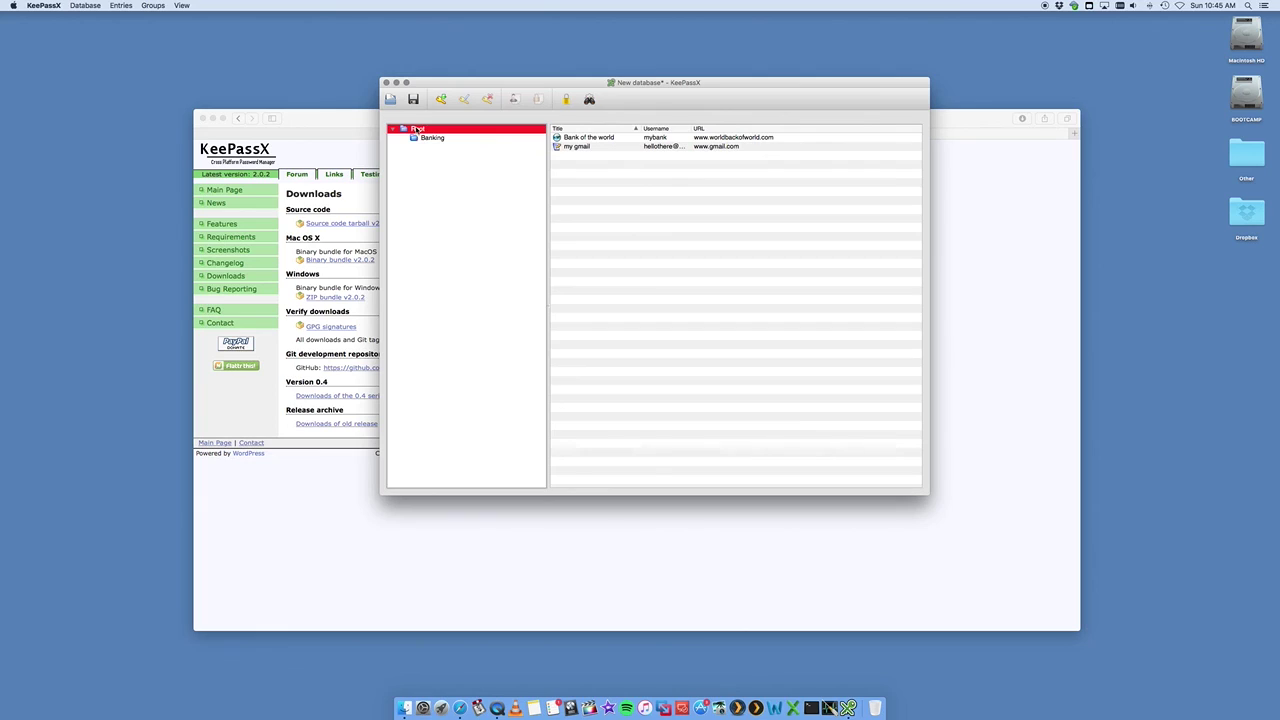
right_click(417, 130)
left_click(436, 137)
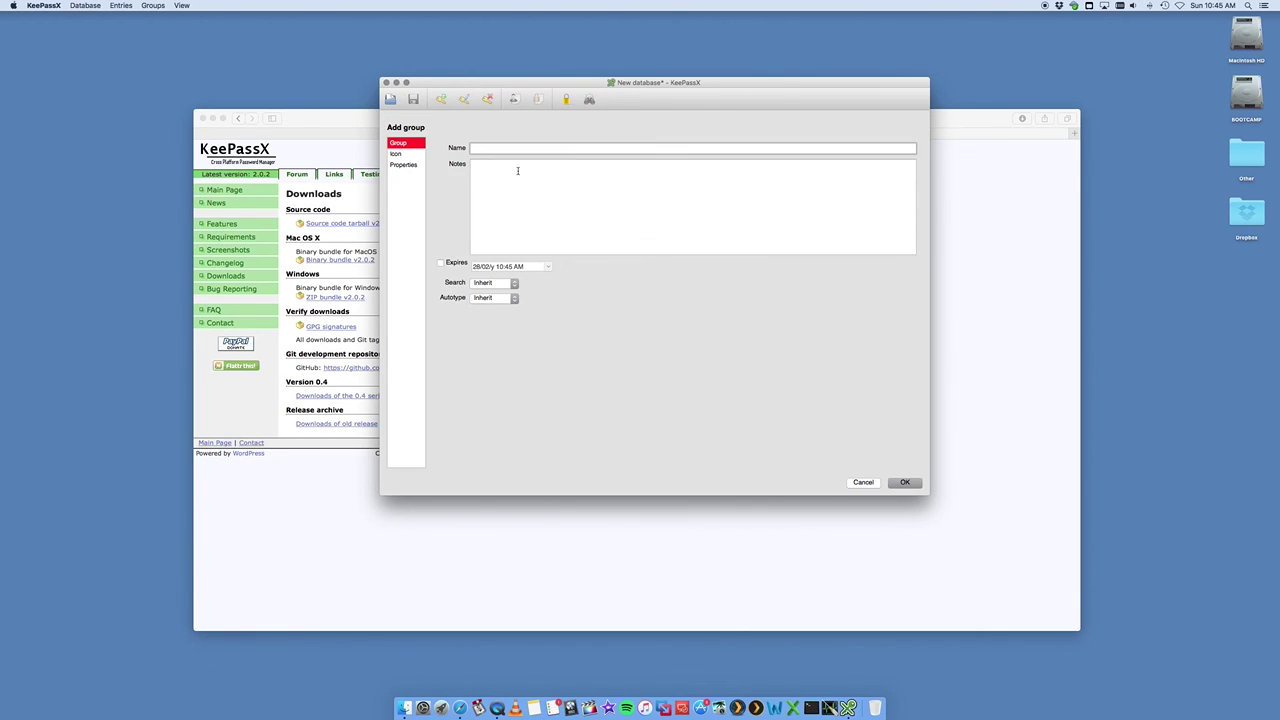
type("Email Serveices")
key("Return")
- Drag Bank of the world into Banking and my gmail into Email Services
left_click(466, 139)
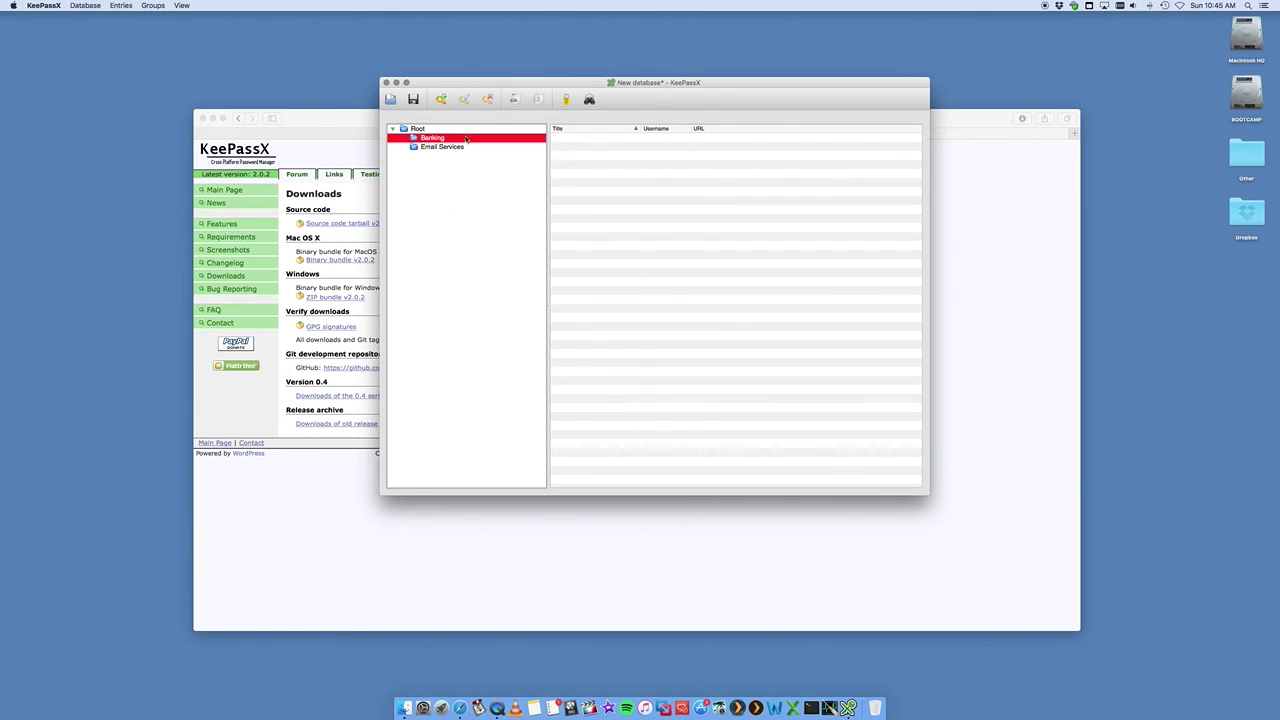
left_click(418, 129)
left_click_drag(594, 138, 464, 139)
left_click_drag(576, 138, 450, 147)
- Check that Banking and Email Services each now list their moved entry
left_click(433, 139)
left_click(440, 148)
left_click(435, 142)
left_click(441, 148)
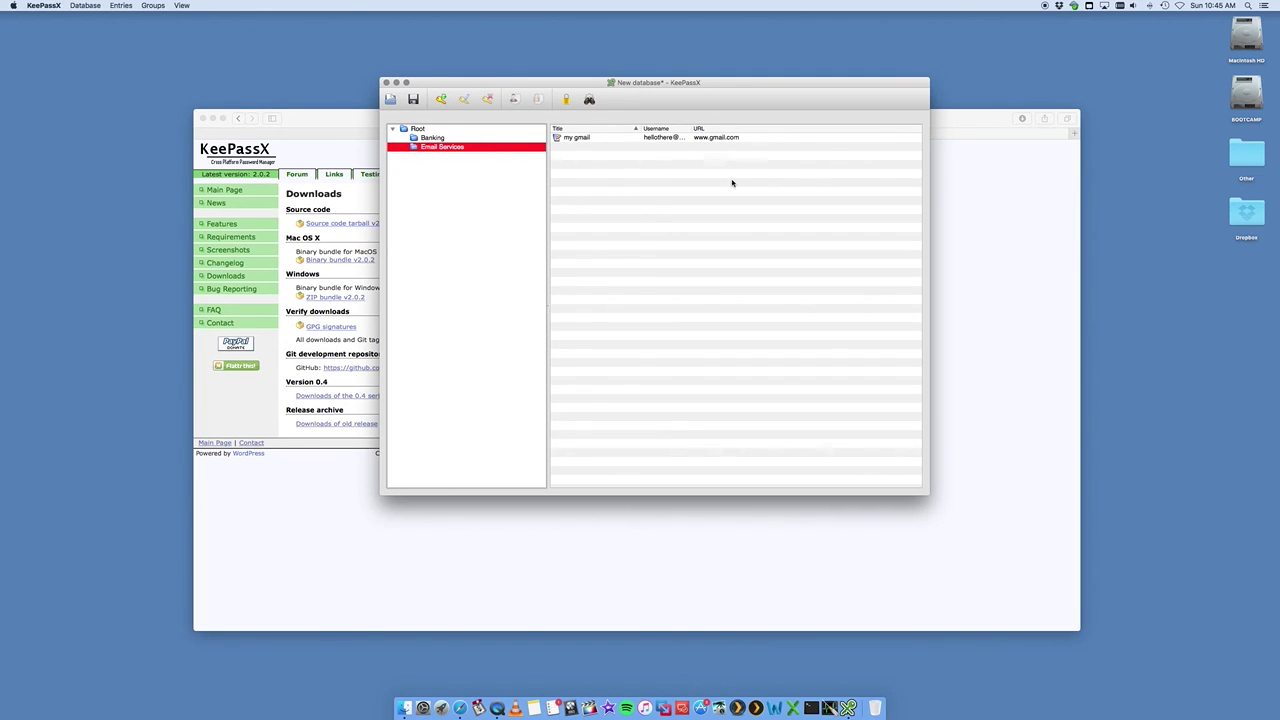
- Widen the Username column and reposition and resize the KeePassX window wider and shorter
left_click_drag(637, 89, 720, 78)
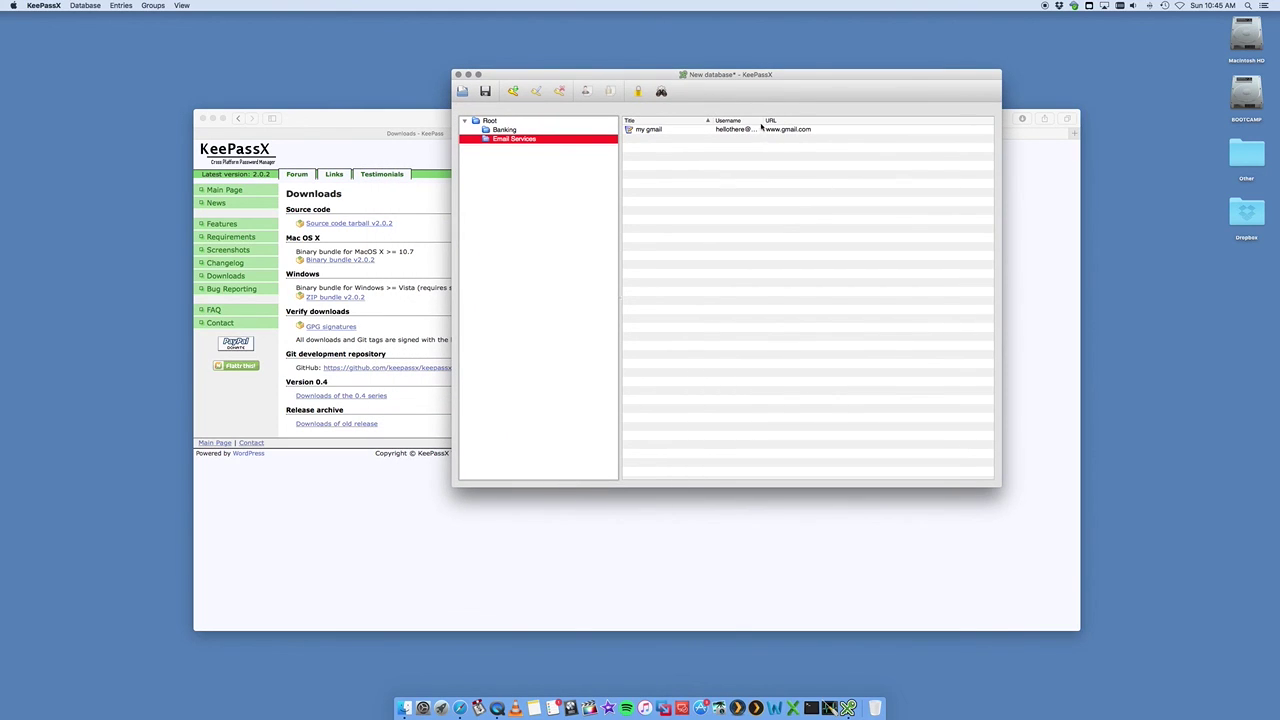
left_click_drag(762, 127, 805, 127)
left_click_drag(634, 73, 527, 39)
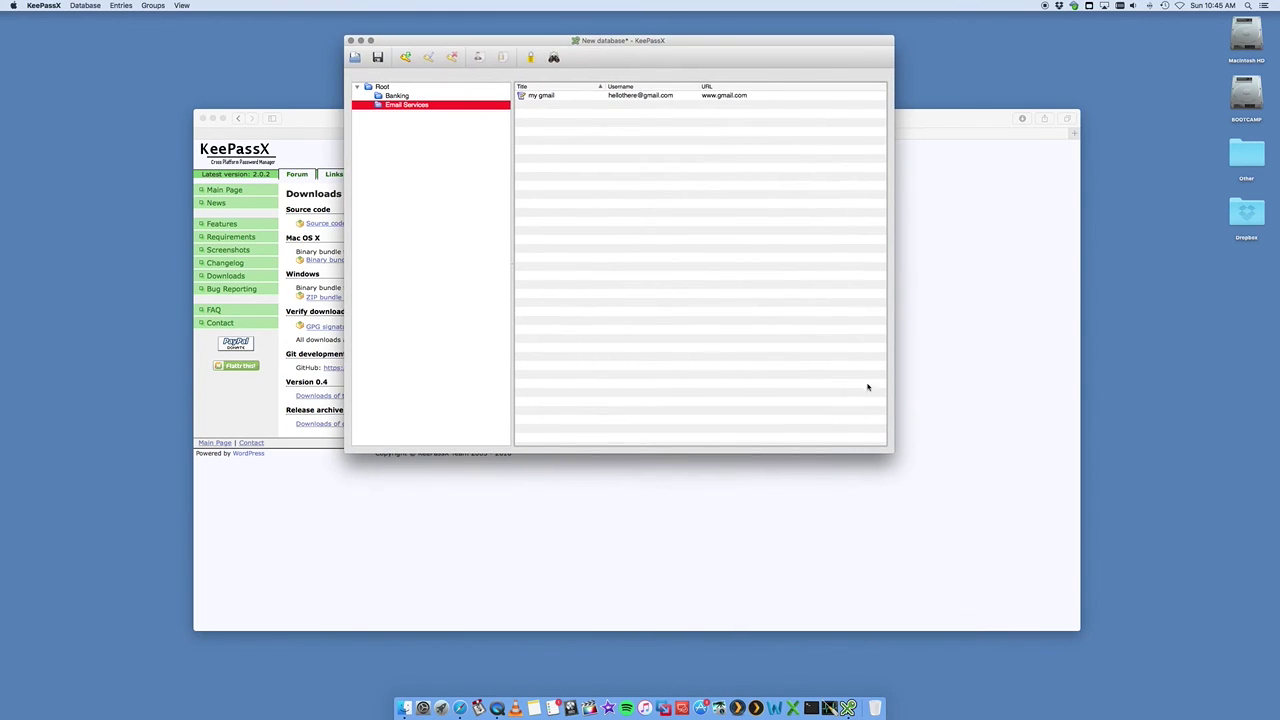
left_click_drag(890, 450, 1013, 375)
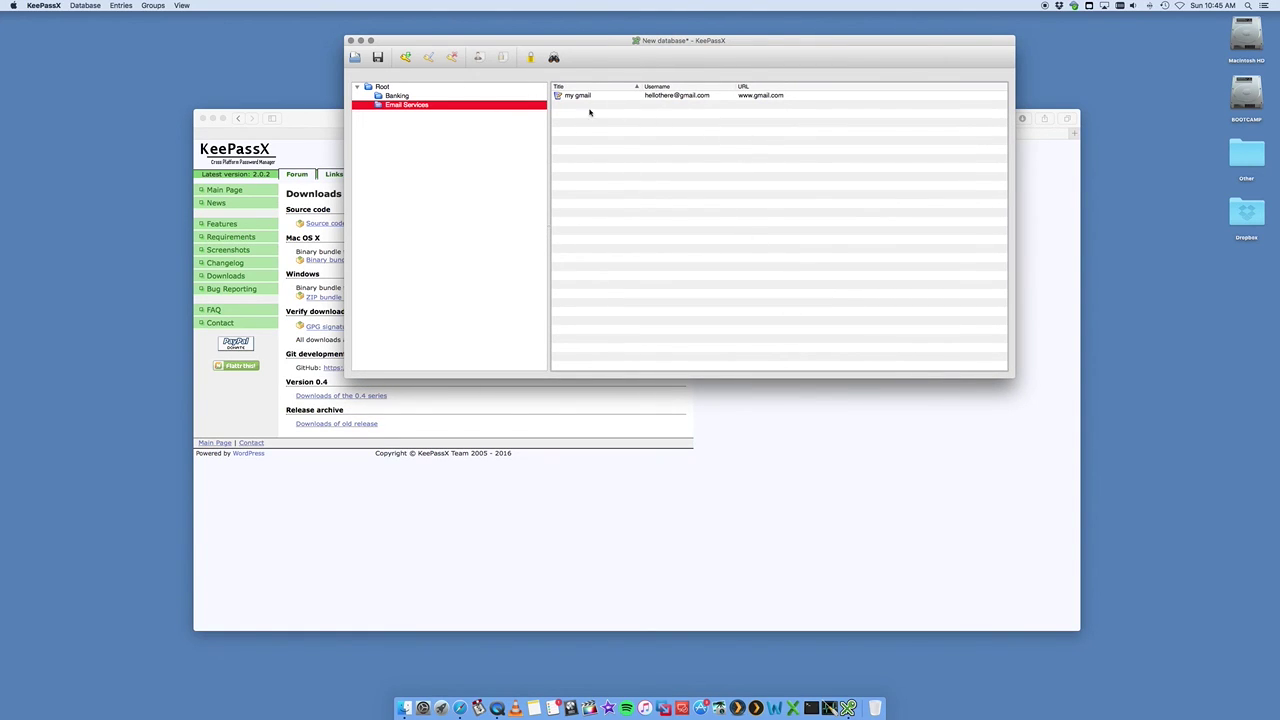
- Show the Banking entries and inspect the Bank of the world password, cancelling without changes
left_click(437, 98)
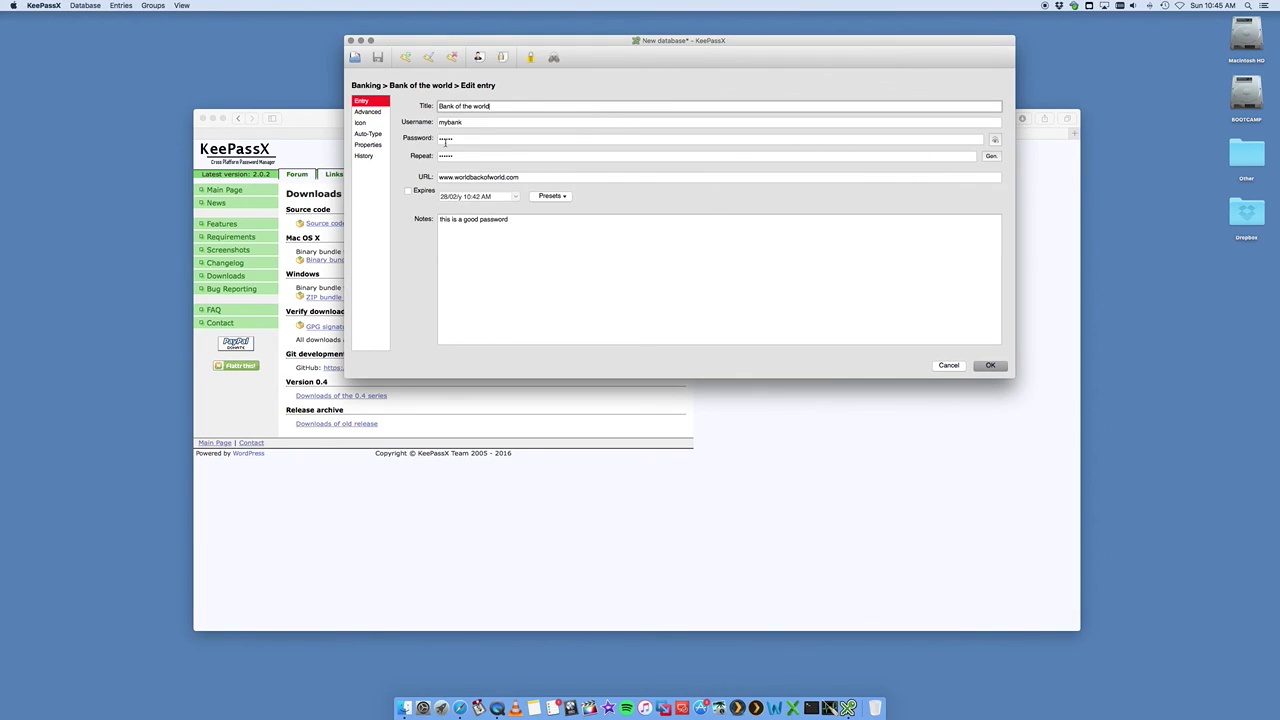
left_click(490, 139)
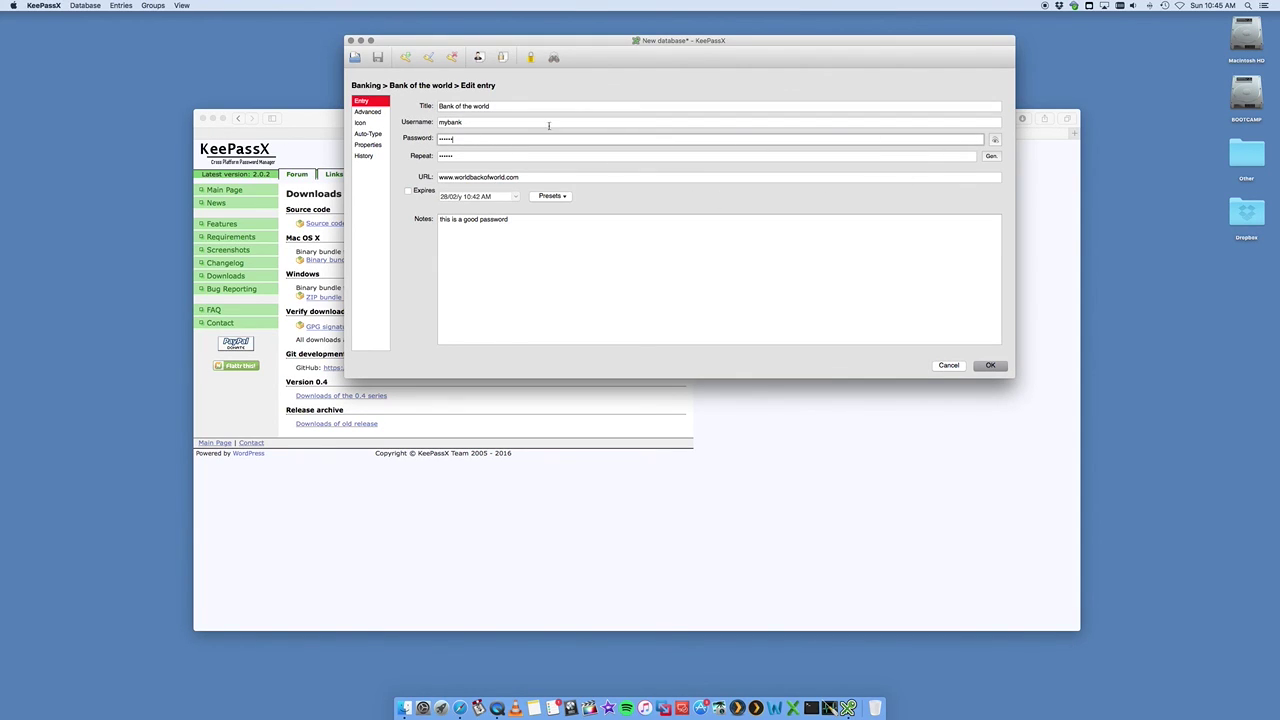
left_click(486, 121)
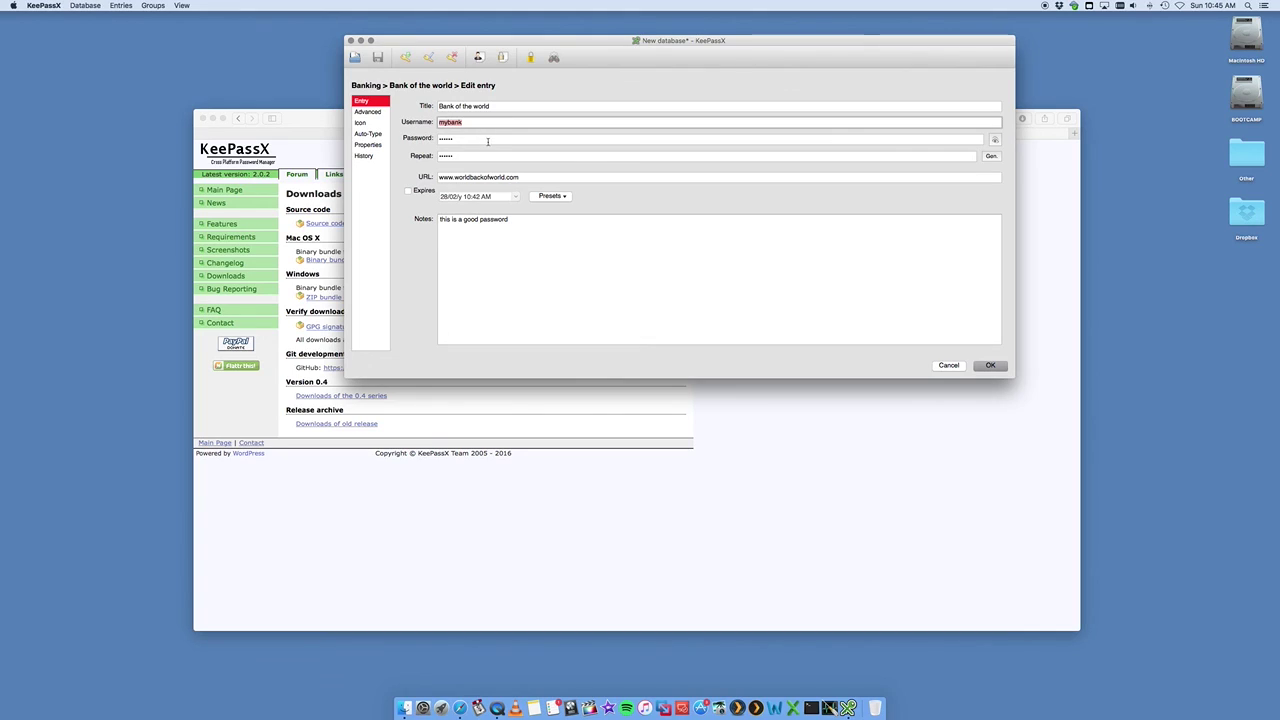
key("Tab")
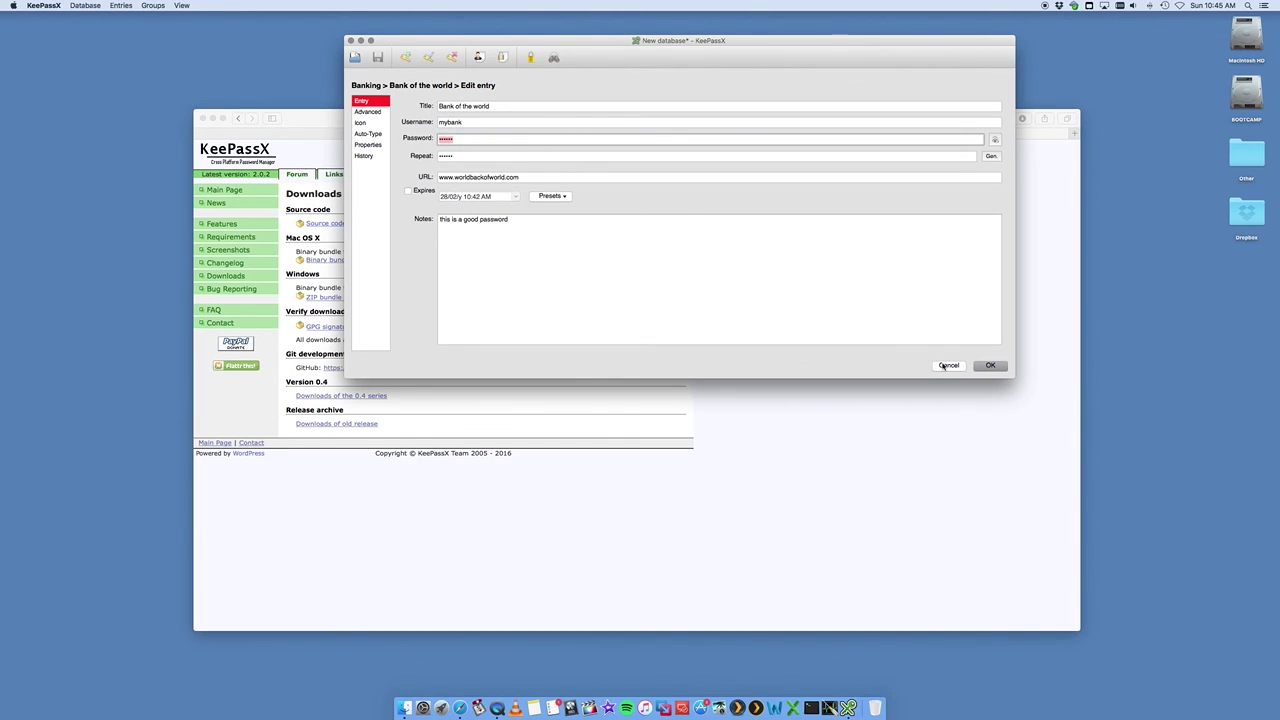
left_click(947, 365)
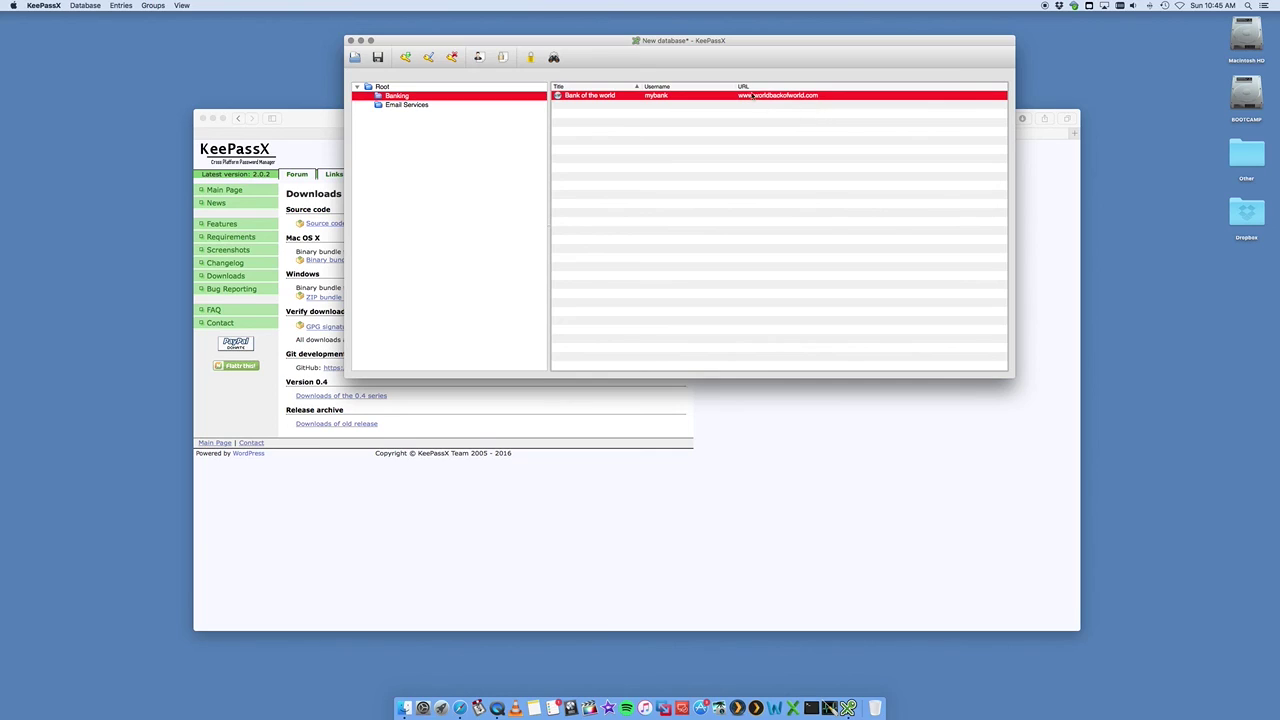
- Reopen the Bank of the world entry details and close them unchanged
double_click(660, 97)
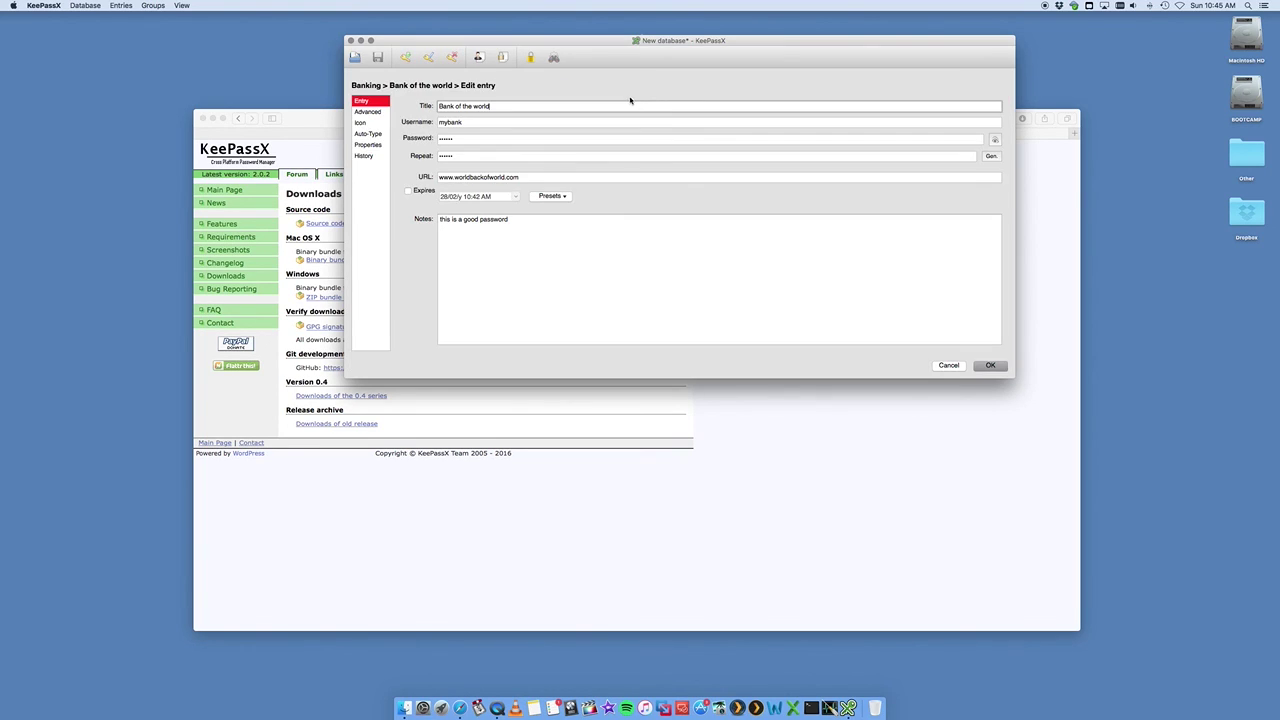
left_click(951, 367)
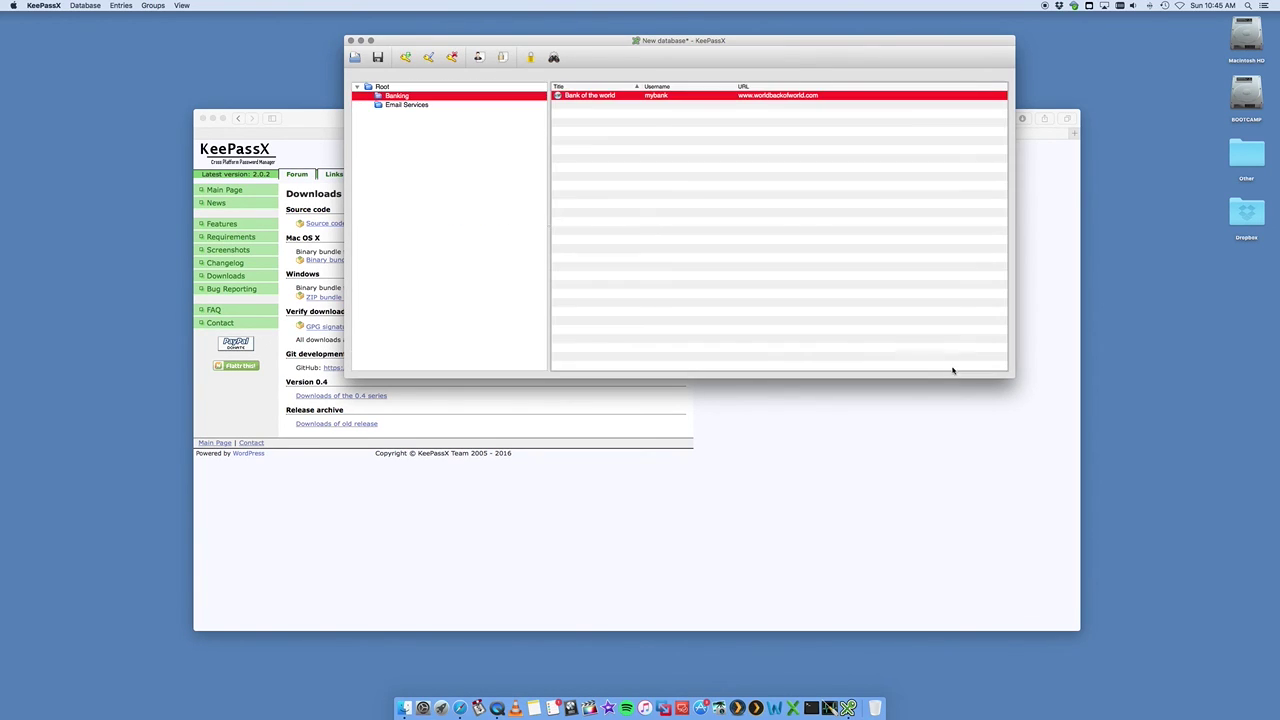
left_click_drag(535, 48, 524, 47)
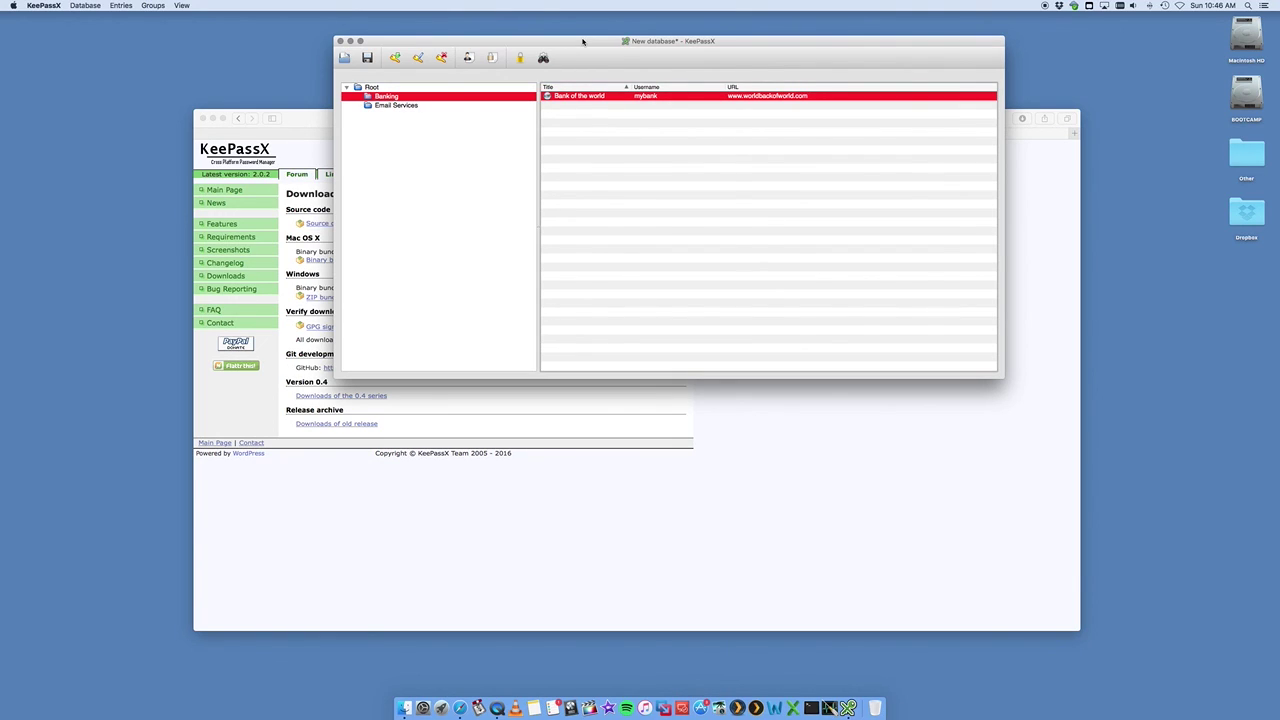
- Save the database to the Desktop as MyKeepass.kdbx and move its icon left
left_click_drag(582, 41, 585, 41)
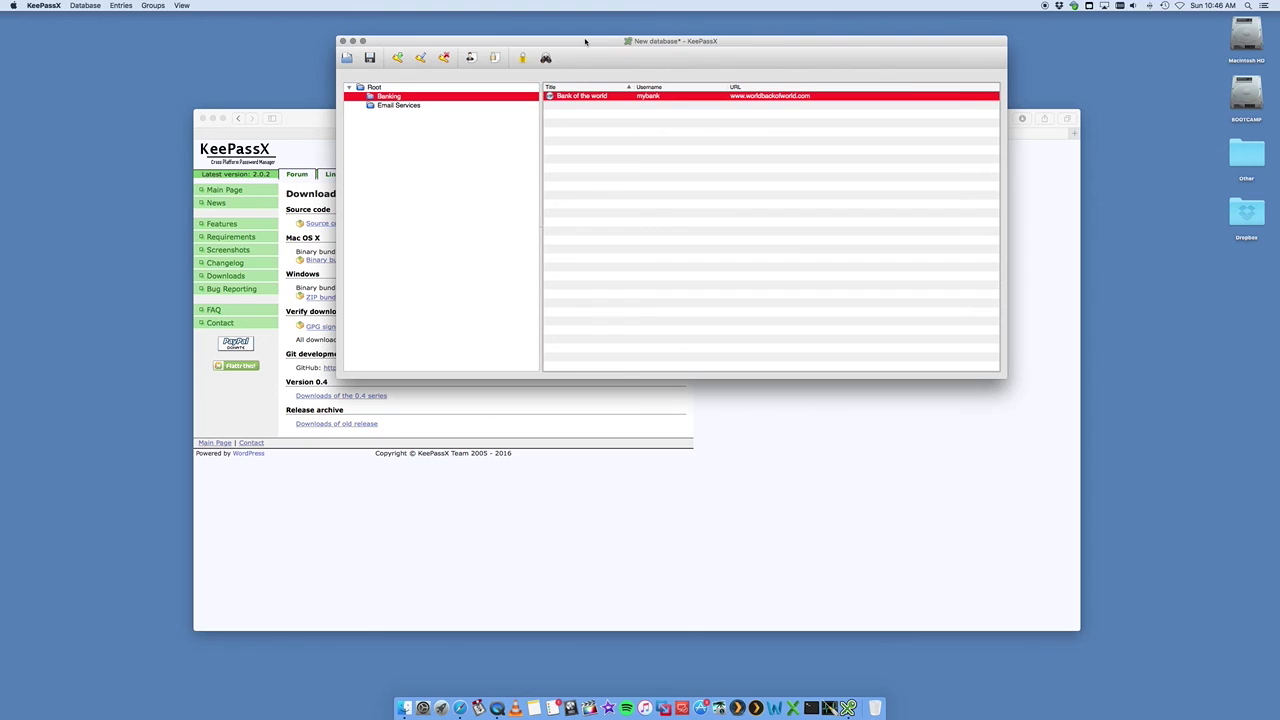
left_click(370, 58)
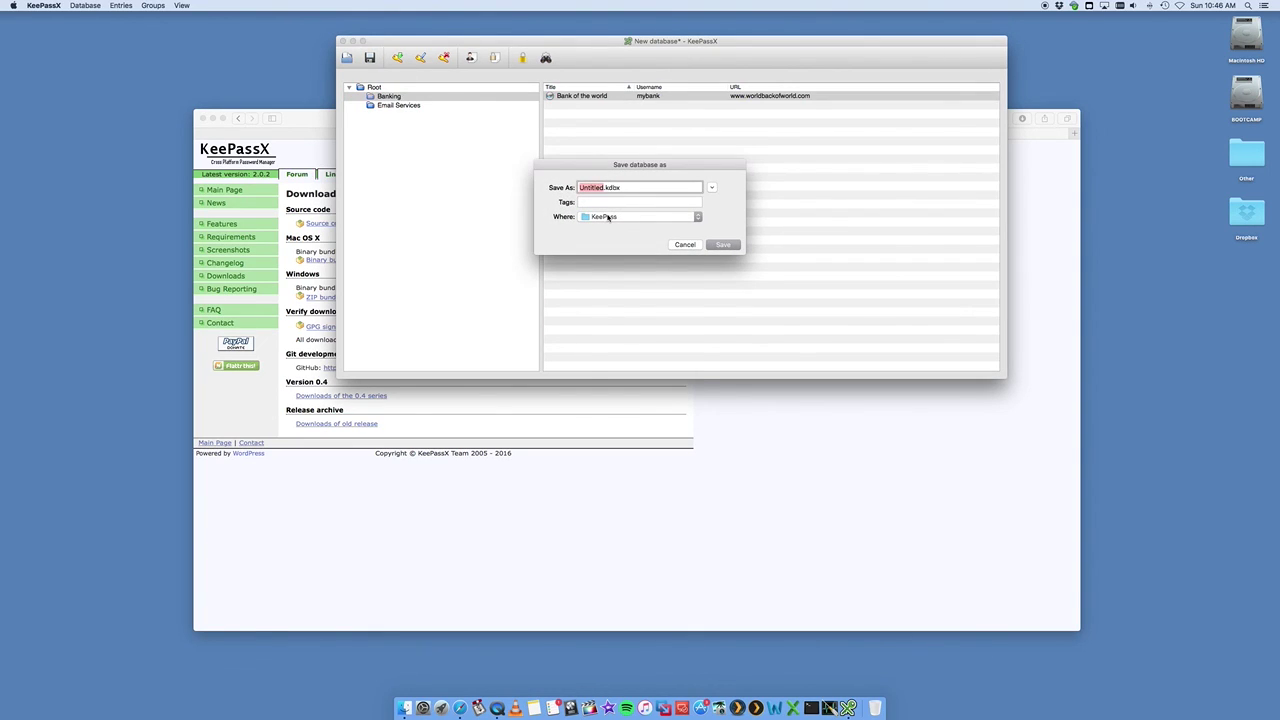
left_click(607, 217)
left_click(609, 296)
left_click(604, 187)
double_click(604, 187)
type("MyKeepass")
key("Return")
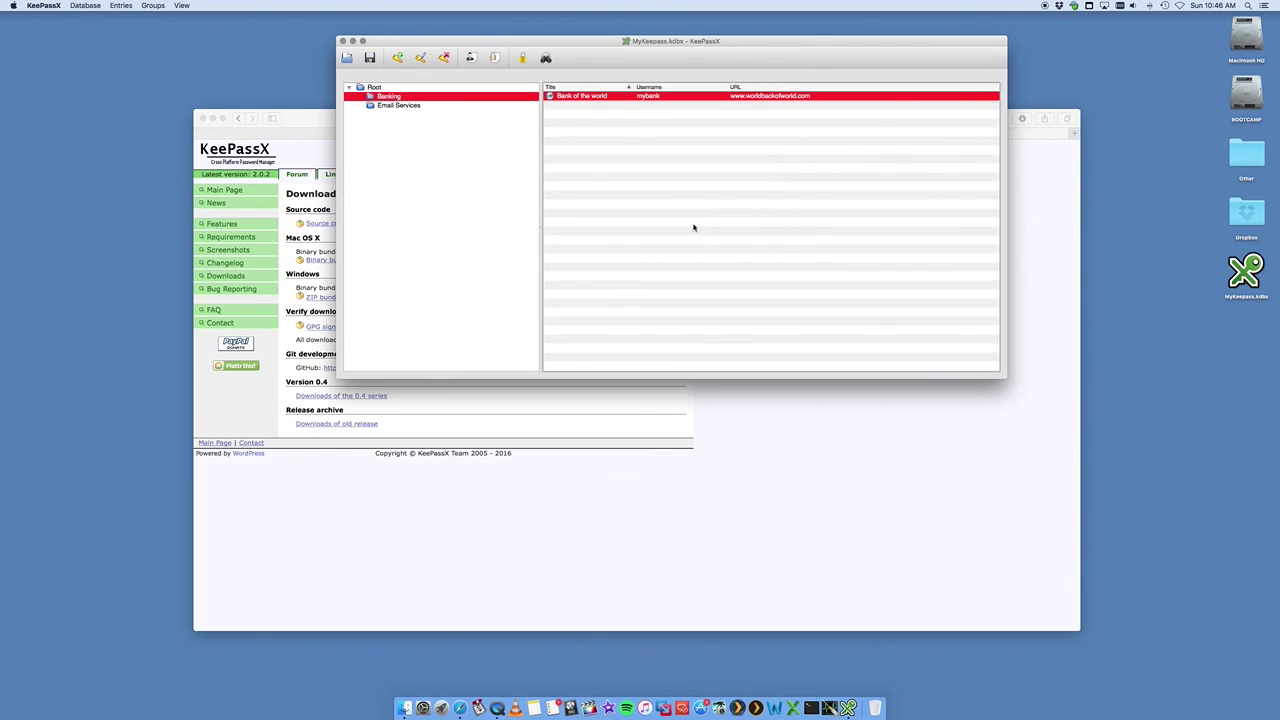
left_click_drag(1258, 298, 145, 187)
left_click(141, 183)
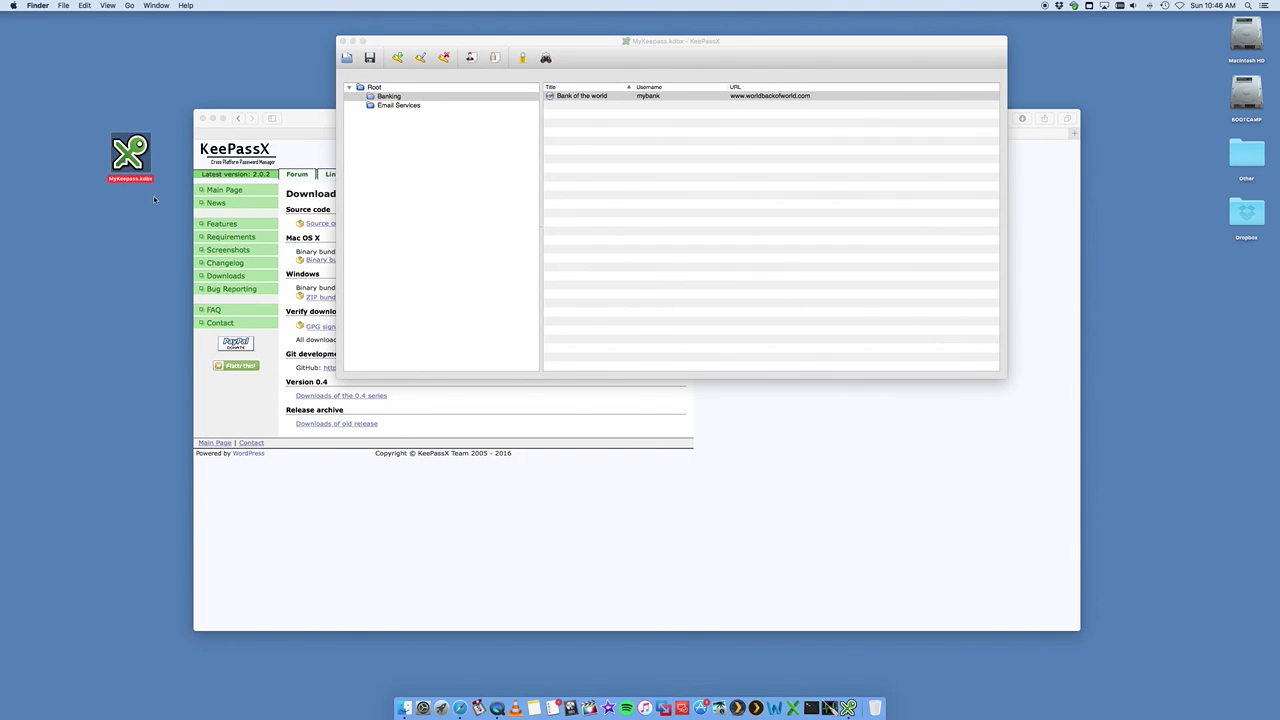
double_click(140, 178)
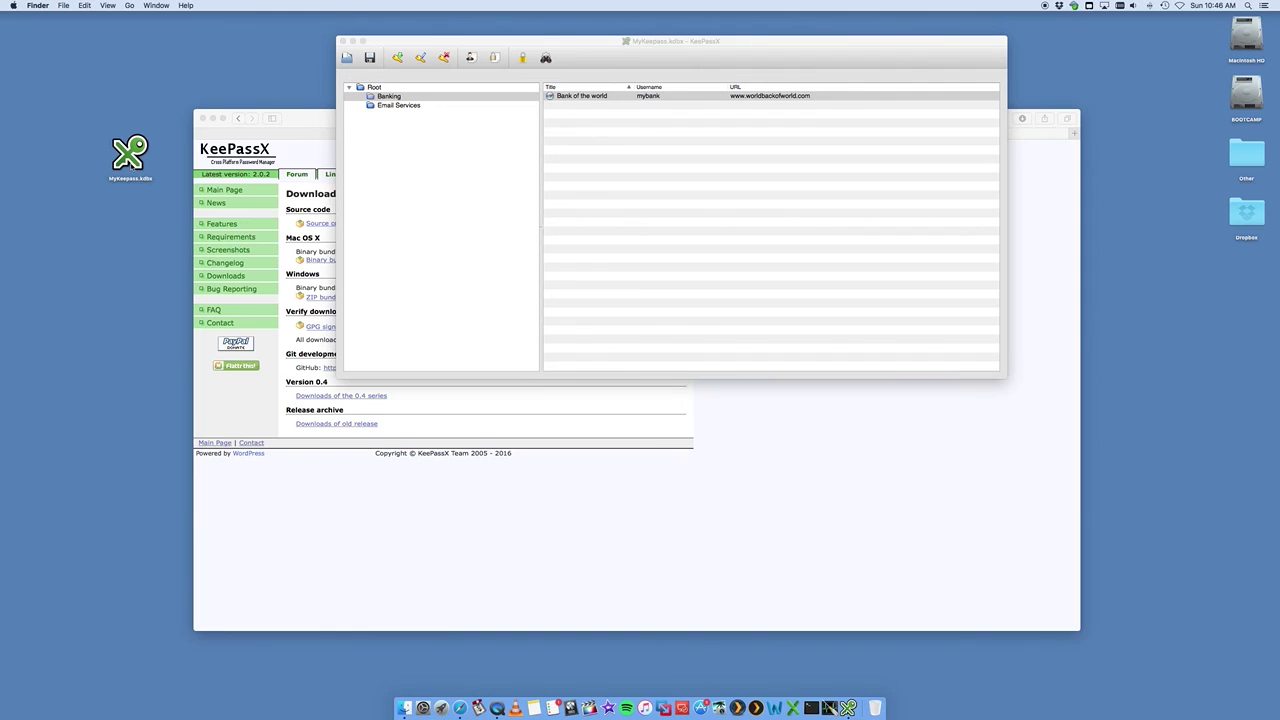